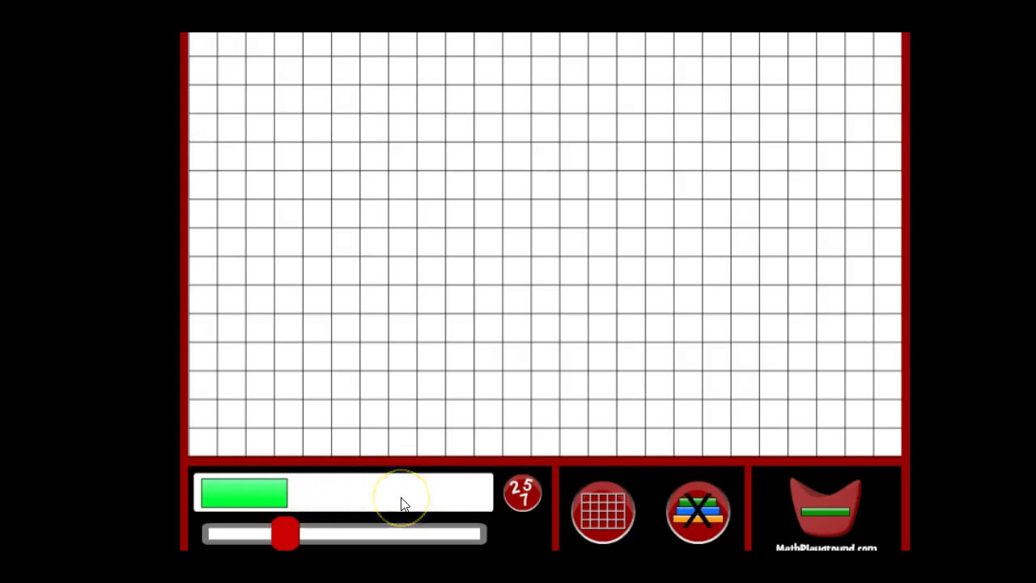
Choose the black 7 rod size, toggling the number labels and grid lines off and on.
left_click(531, 493)
left_click(534, 491)
left_click(534, 490)
left_click_drag(285, 533, 388, 534)
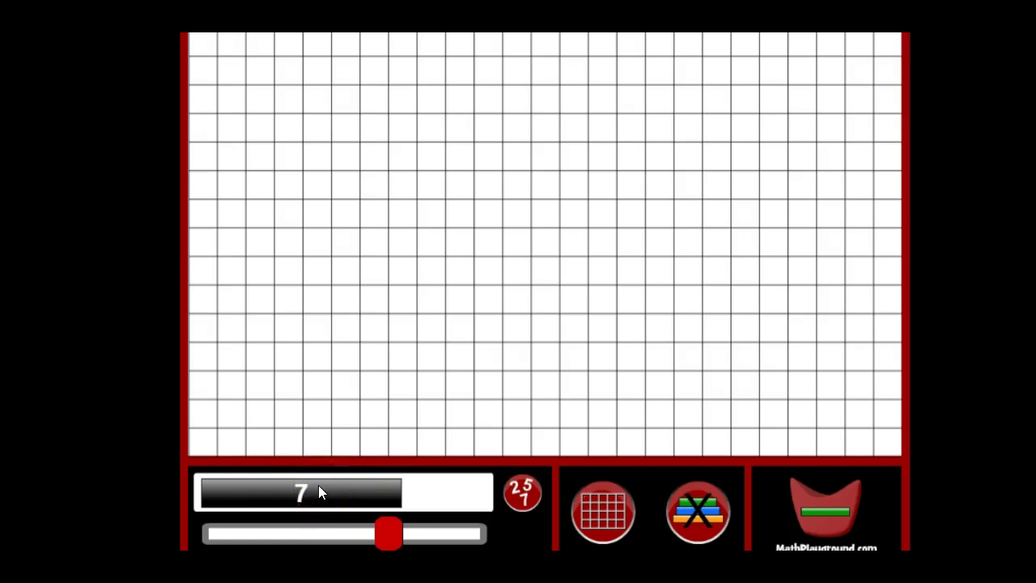
left_click(522, 493)
left_click(586, 520)
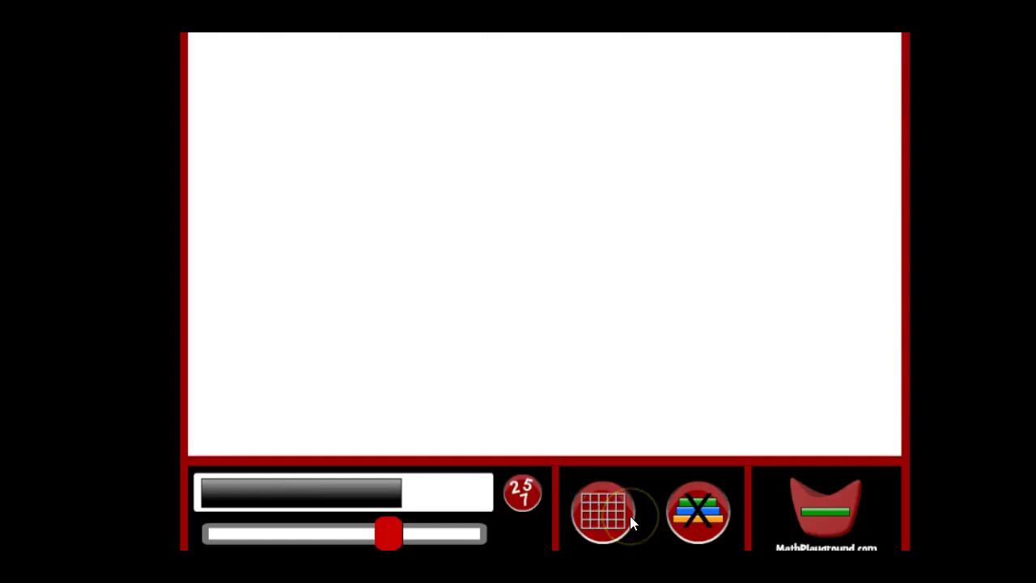
left_click(602, 516)
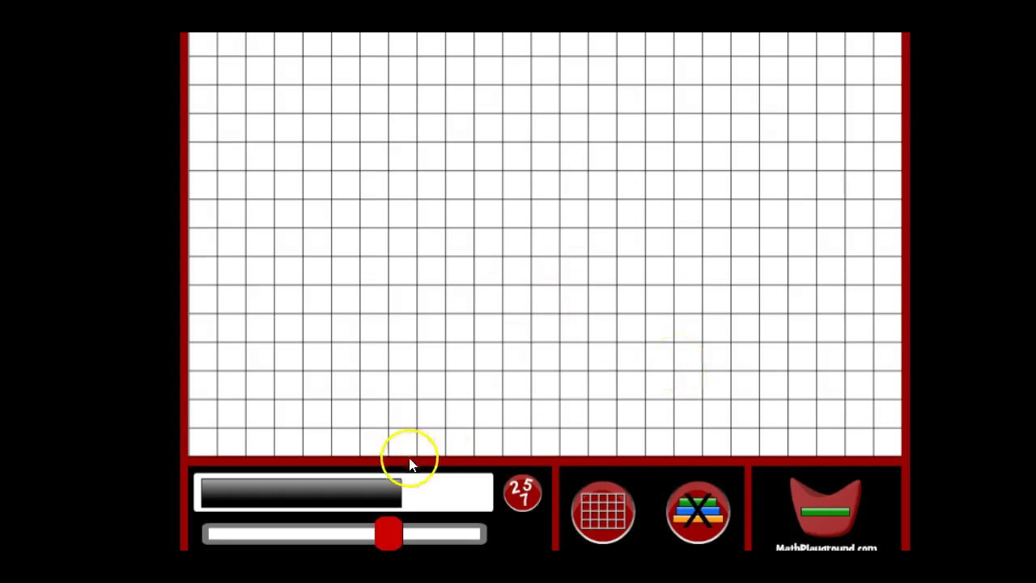
Drop three black 7 rods, clear the grid, then place one black rod near the centre.
left_click_drag(369, 500, 444, 275)
left_click_drag(365, 479, 527, 365)
left_click_drag(380, 504, 560, 410)
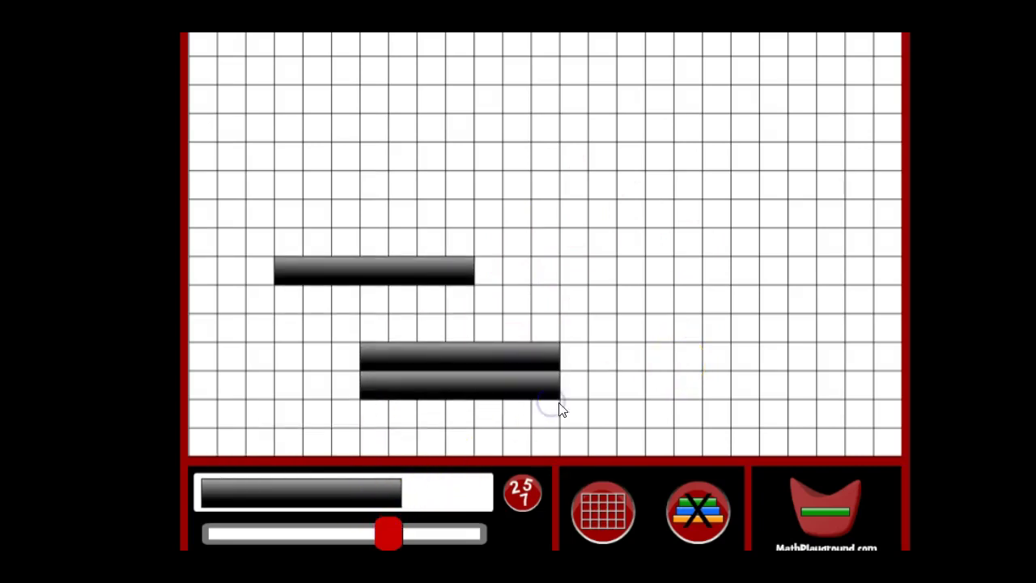
left_click(696, 501)
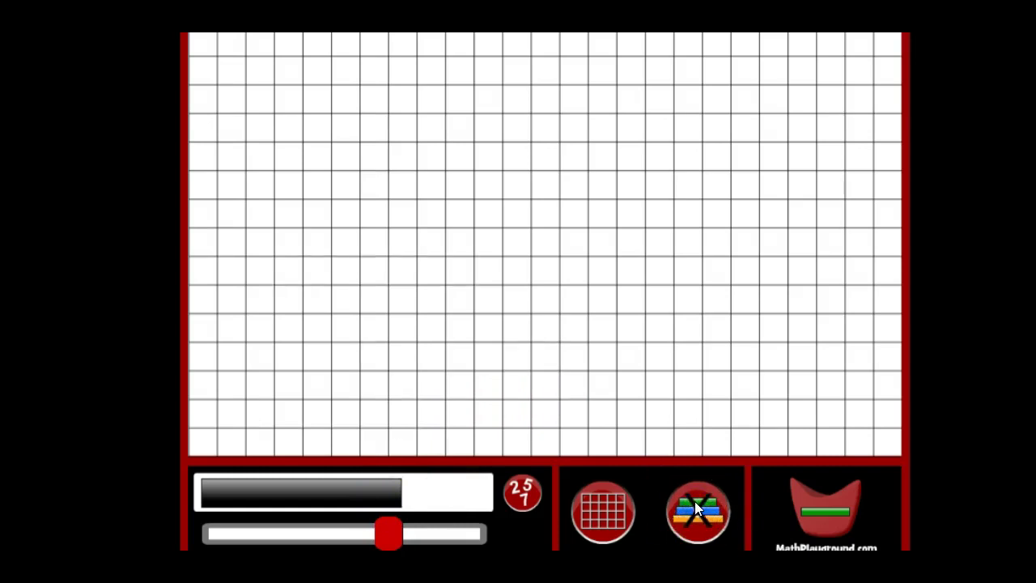
left_click_drag(363, 499, 579, 280)
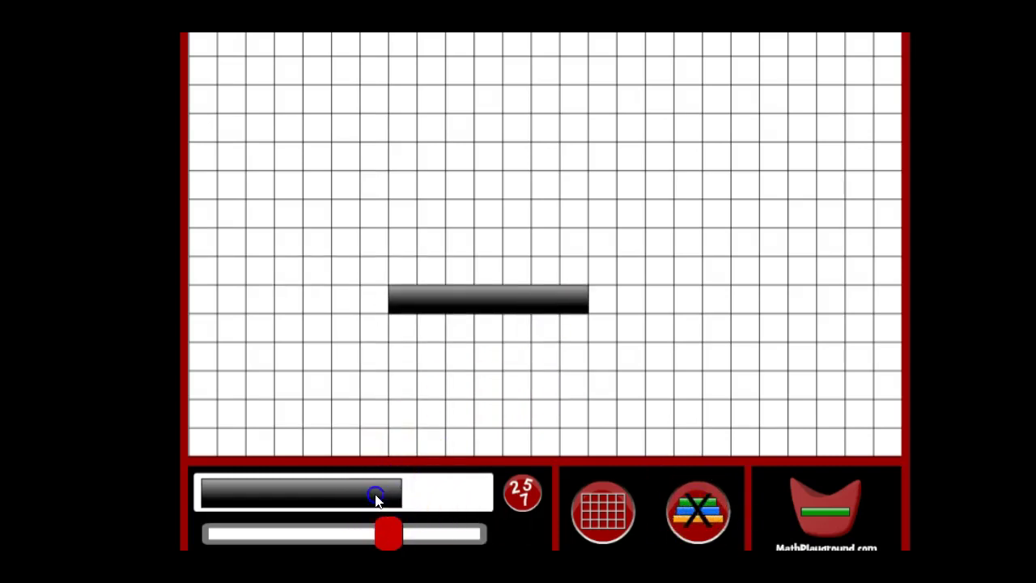
left_click_drag(376, 500, 839, 515)
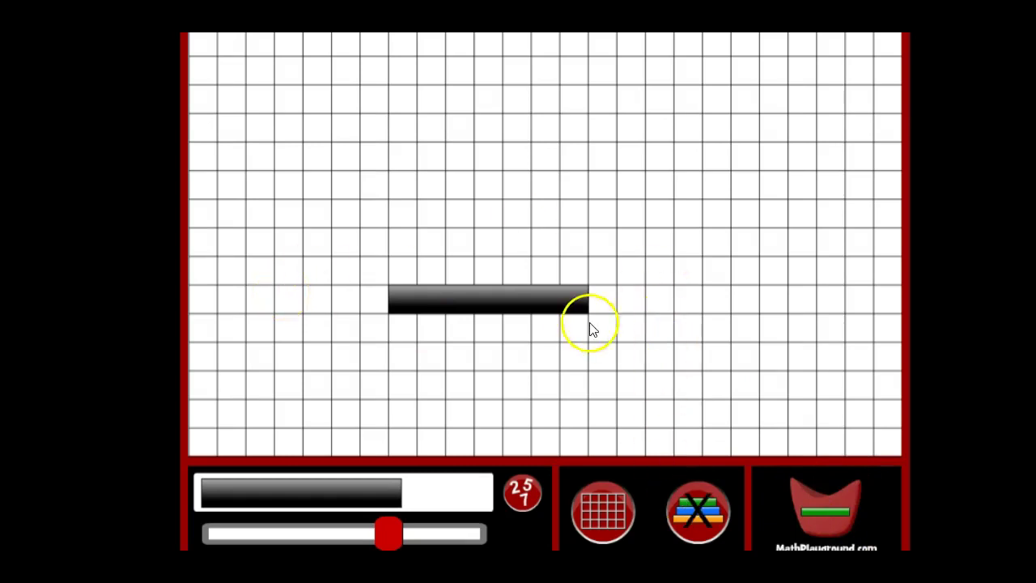
Clear the black rod, test a labelled 7 rod, then place a single red 2 rod.
left_click(694, 510)
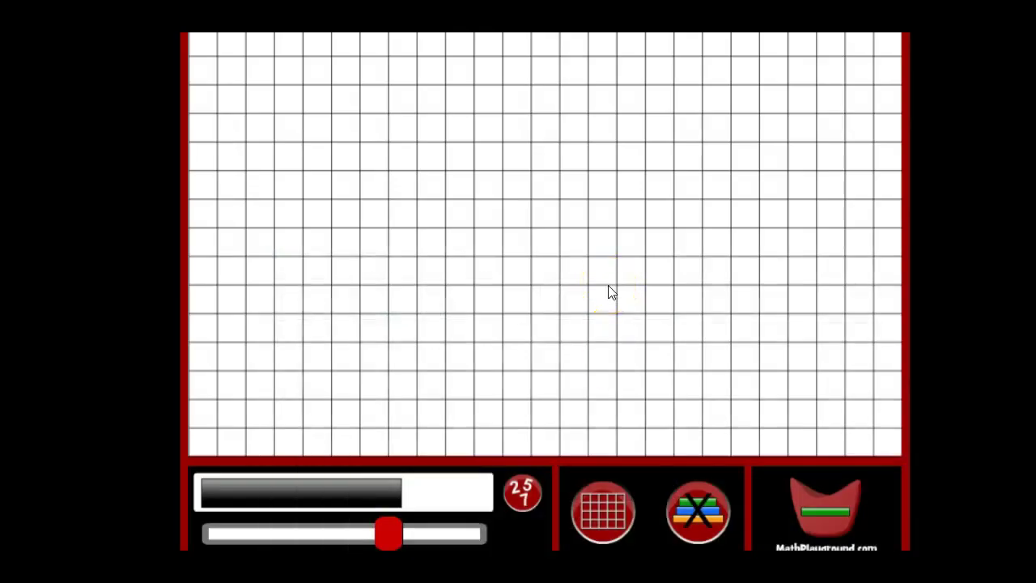
left_click(524, 491)
left_click_drag(376, 489, 532, 242)
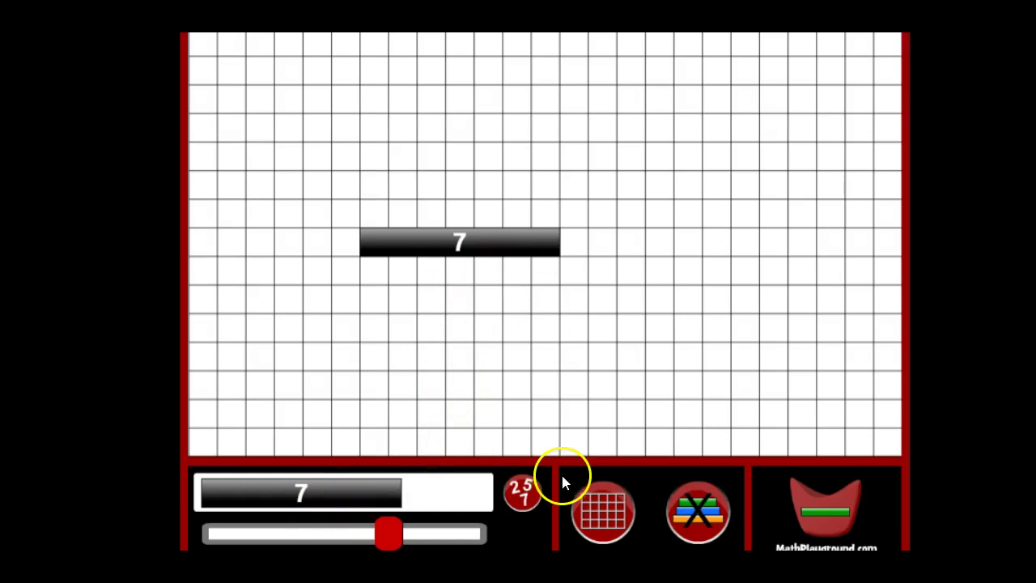
left_click(693, 530)
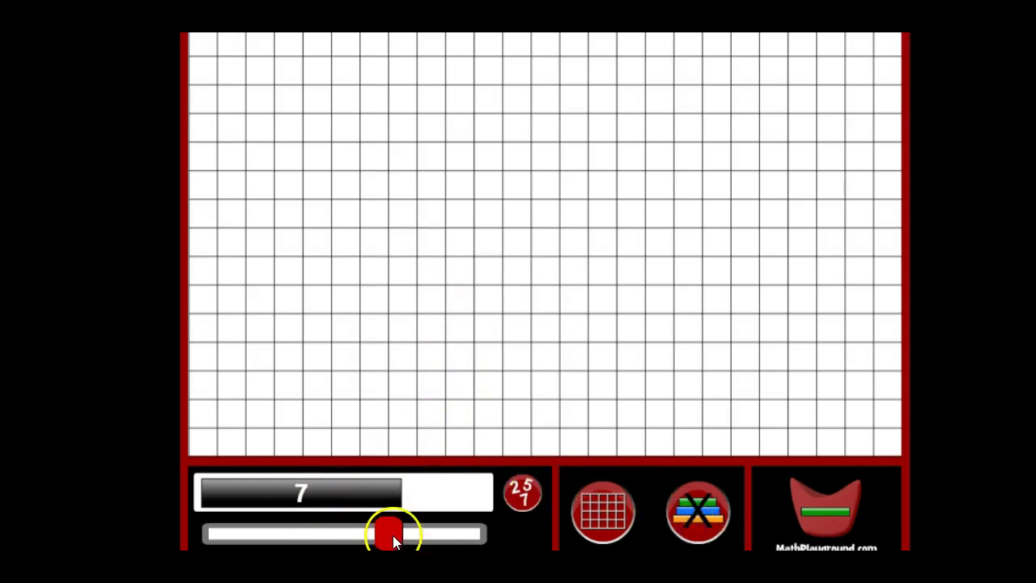
left_click_drag(391, 534, 473, 255)
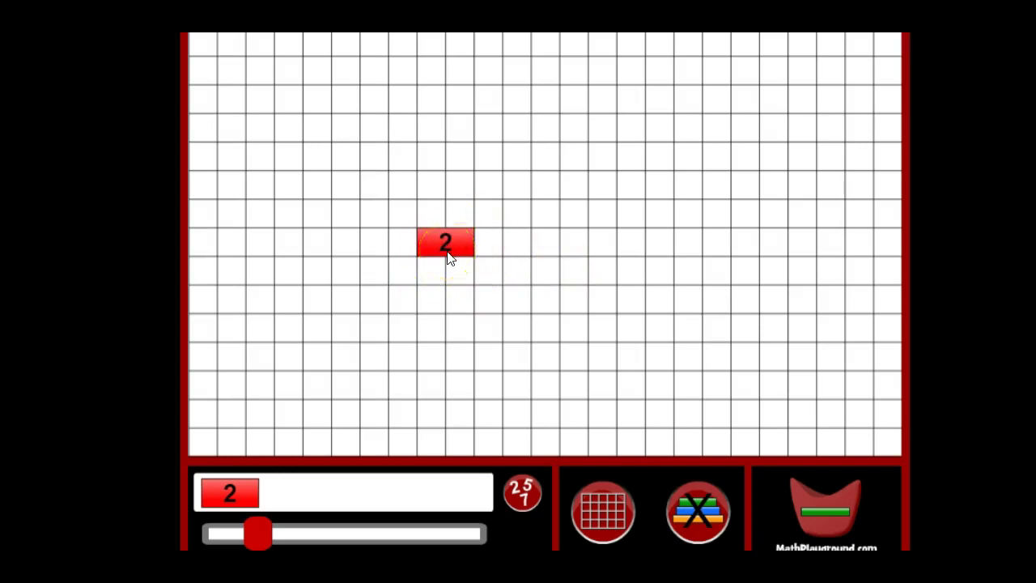
Hide labels, trash the red rod, and place three orange 10 rods: two end to end, one below.
left_click(524, 491)
left_click_drag(445, 233, 827, 511)
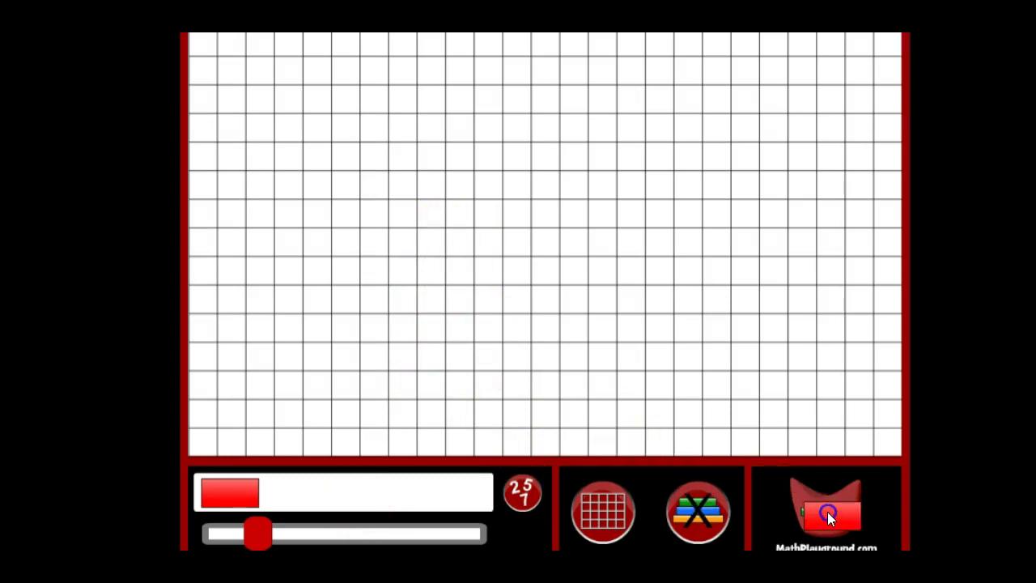
left_click_drag(397, 527, 478, 541)
left_click_drag(434, 491, 423, 214)
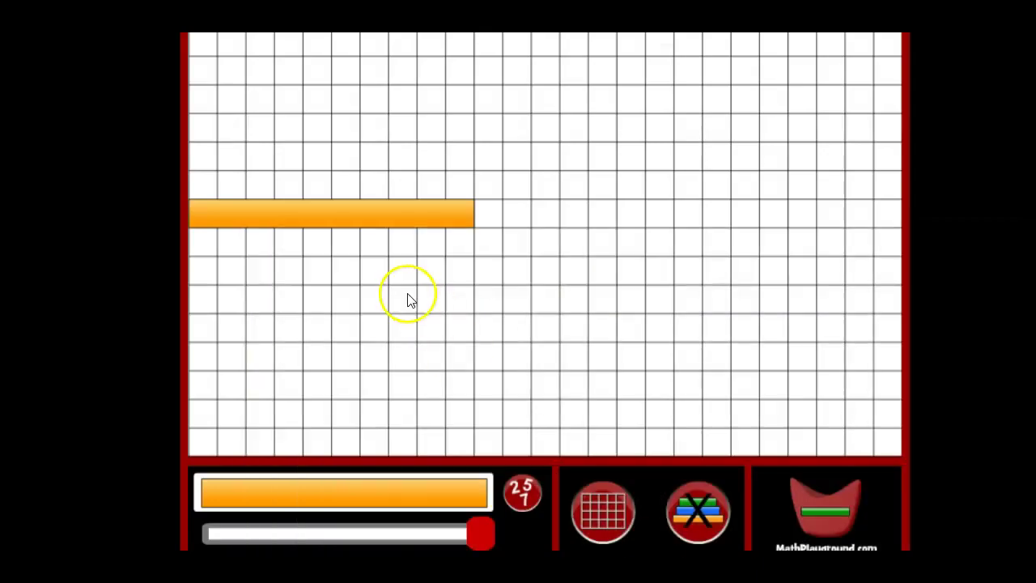
left_click_drag(360, 494, 633, 215)
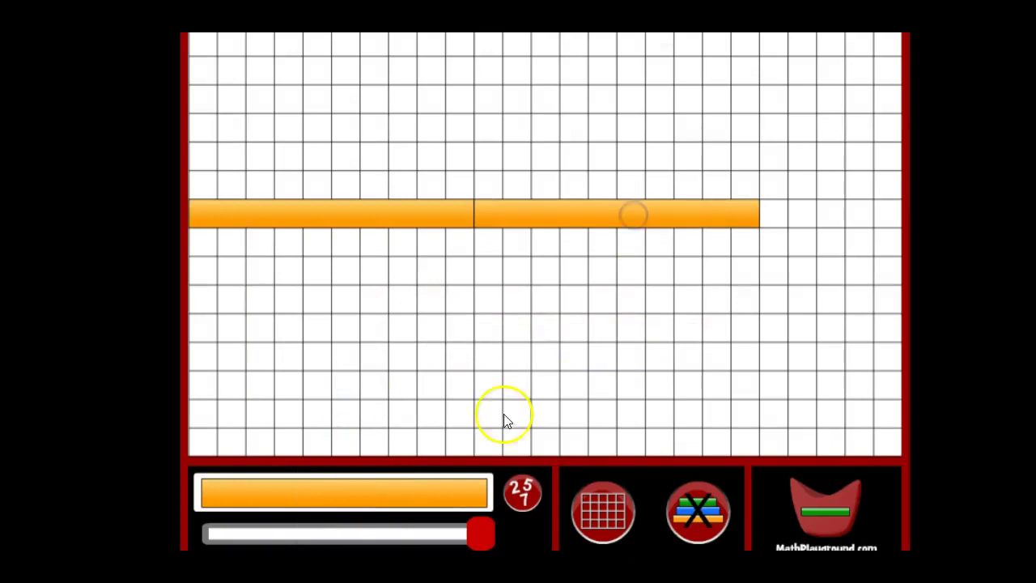
left_click_drag(427, 495, 766, 238)
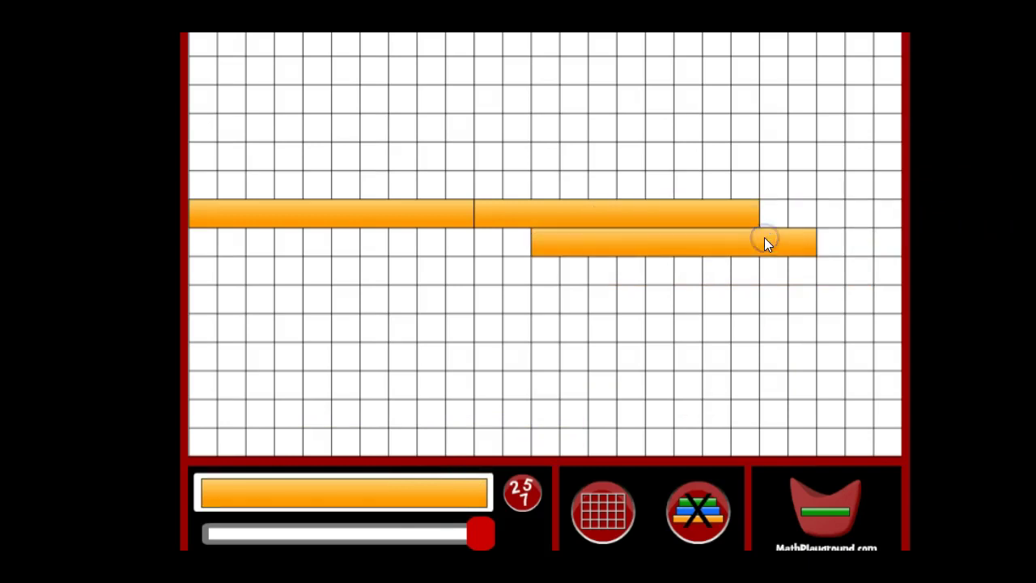
Clear the grid and line up three yellow 5 rods end to end, spanning 15.
left_click(695, 506)
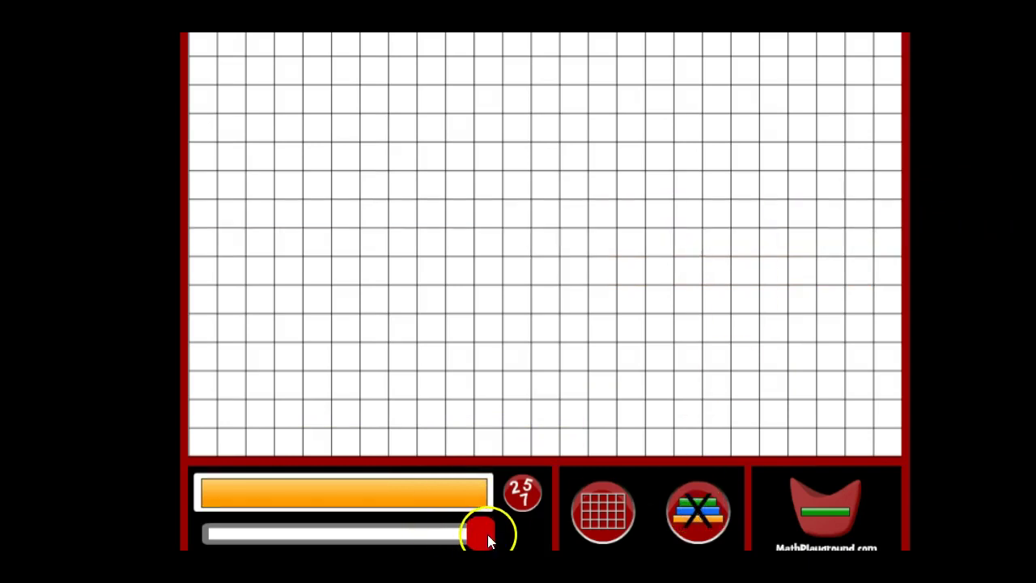
left_click_drag(479, 531, 342, 528)
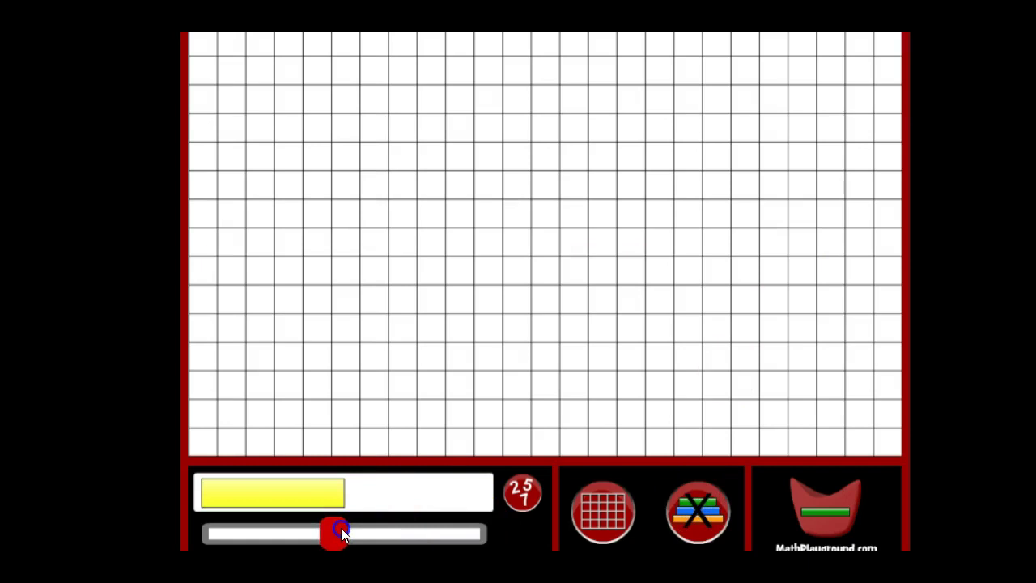
left_click_drag(304, 489, 377, 183)
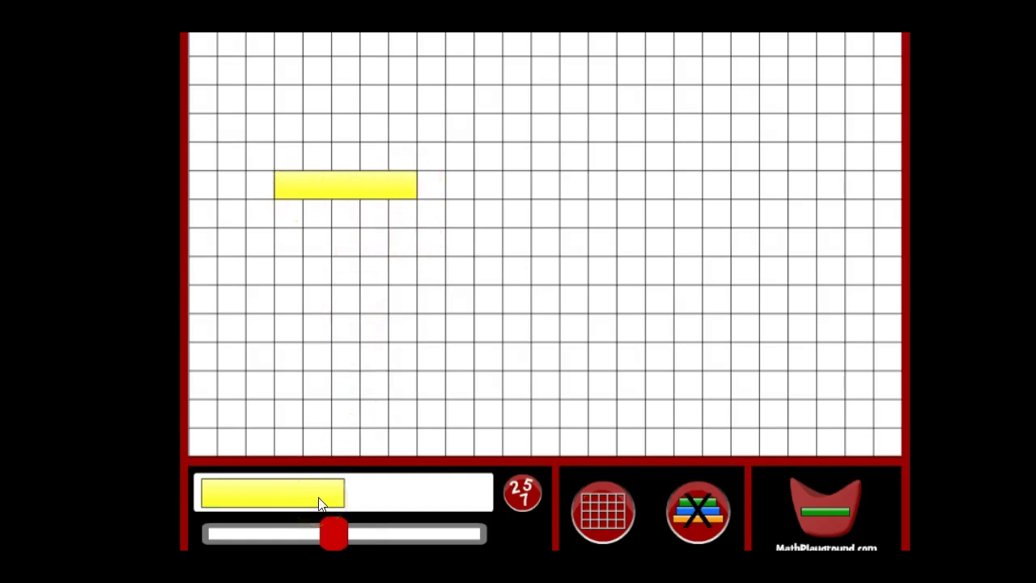
left_click_drag(320, 504, 538, 197)
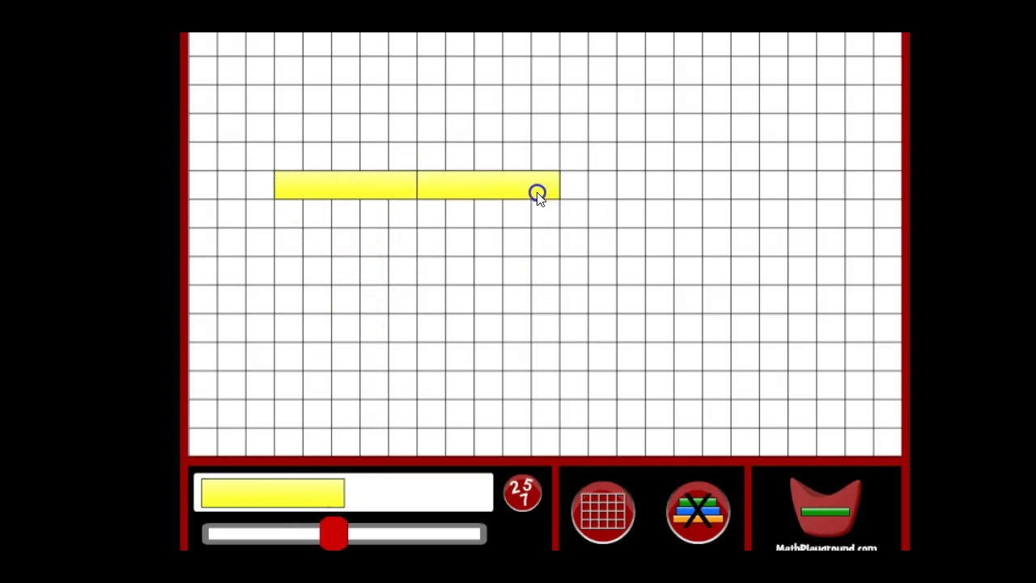
left_click_drag(309, 493, 670, 184)
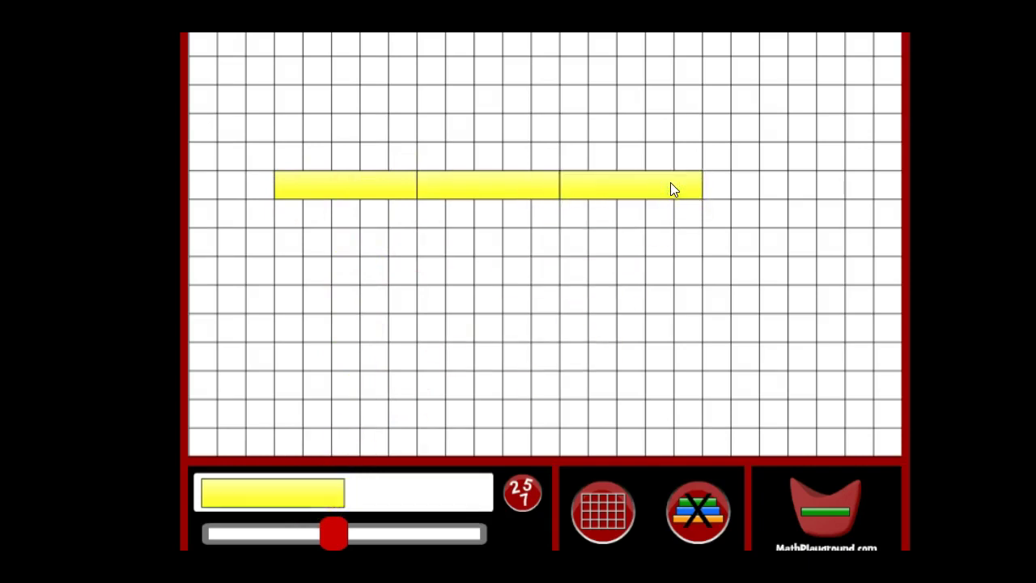
left_click(632, 189)
left_click(507, 195)
left_click(387, 191)
Try two black 7 rods below the yellow row, then remove both.
left_click_drag(330, 534, 389, 542)
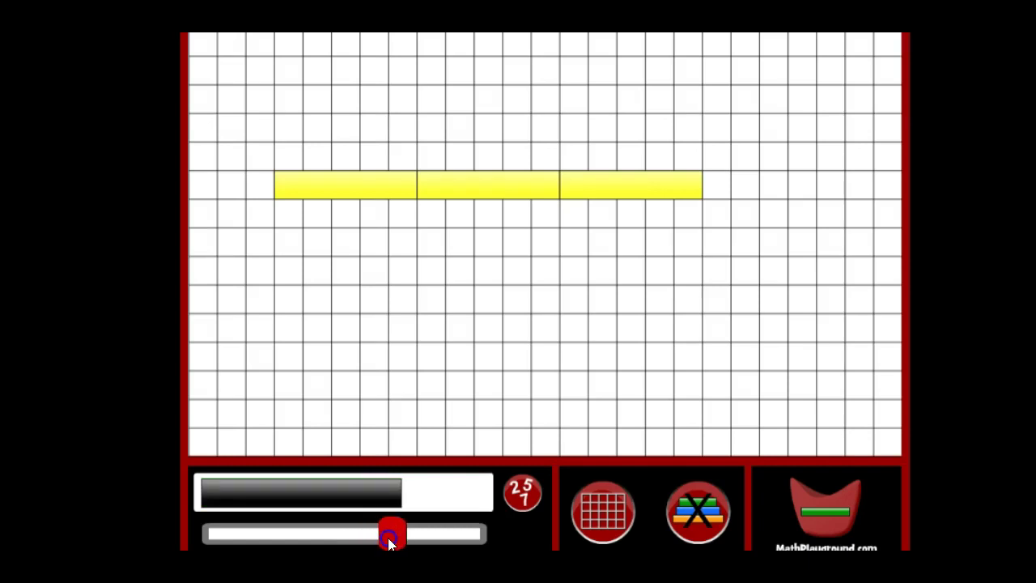
left_click_drag(364, 502, 433, 231)
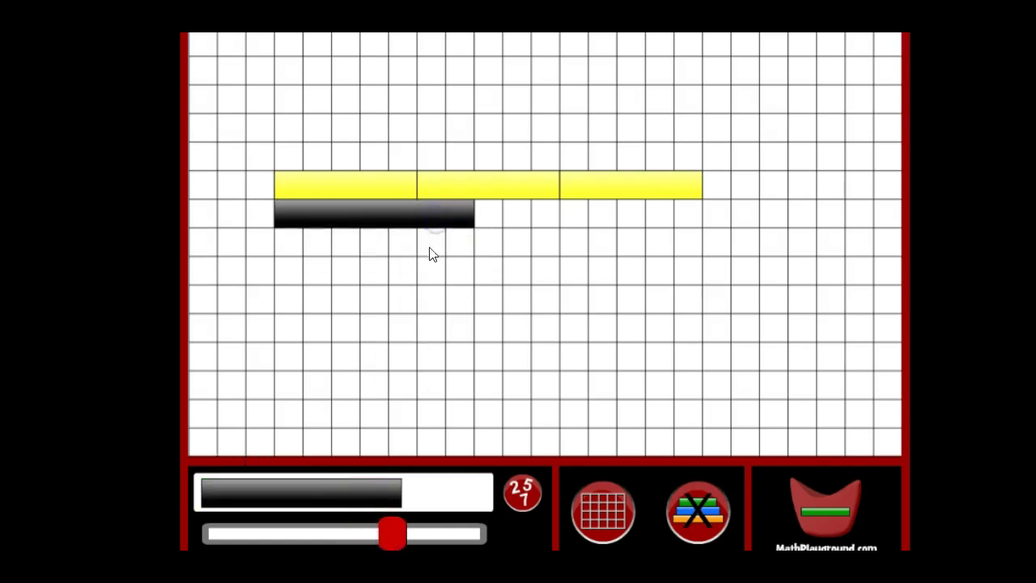
left_click_drag(376, 490, 650, 208)
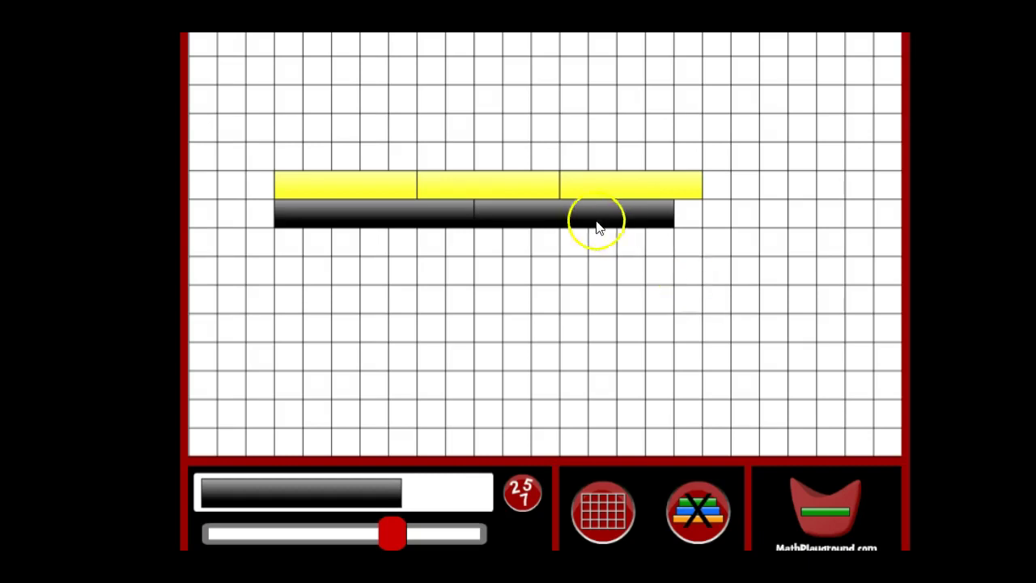
left_click_drag(583, 227, 687, 513)
left_click_drag(437, 234, 698, 508)
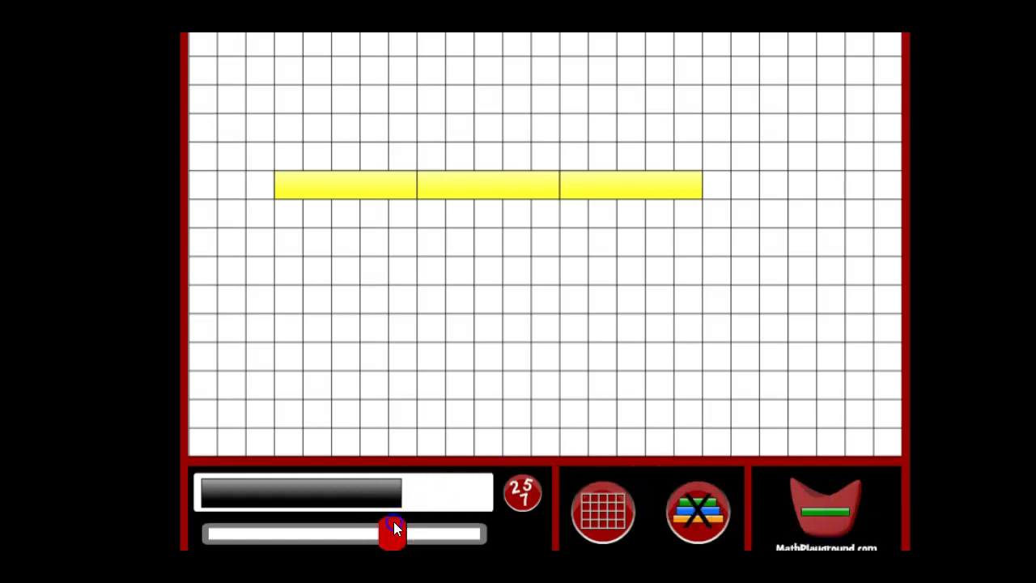
Place two brown 8 rods end to end beneath the yellow row.
left_click_drag(394, 528, 424, 532)
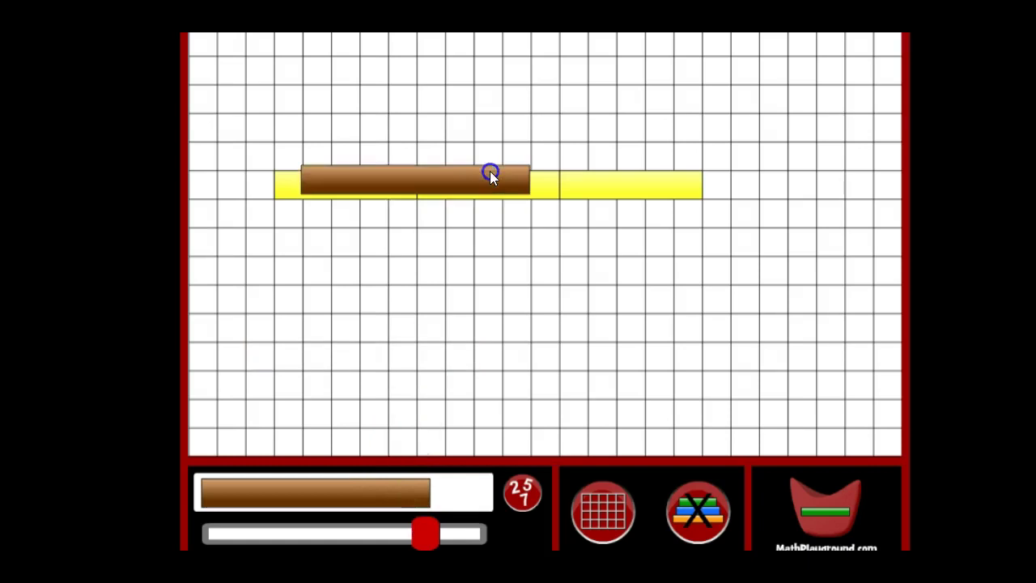
left_click_drag(490, 170, 463, 202)
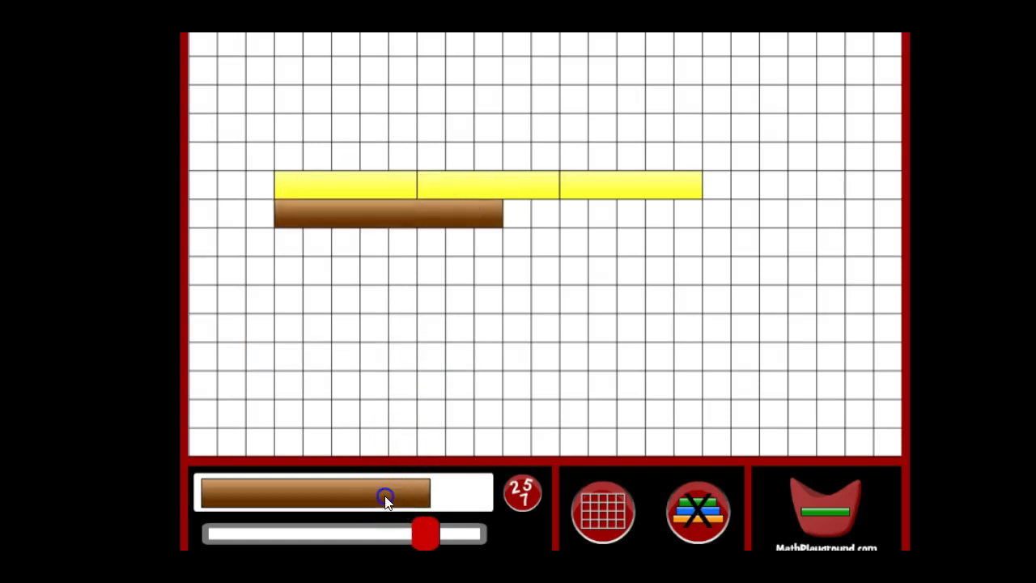
left_click_drag(385, 500, 688, 224)
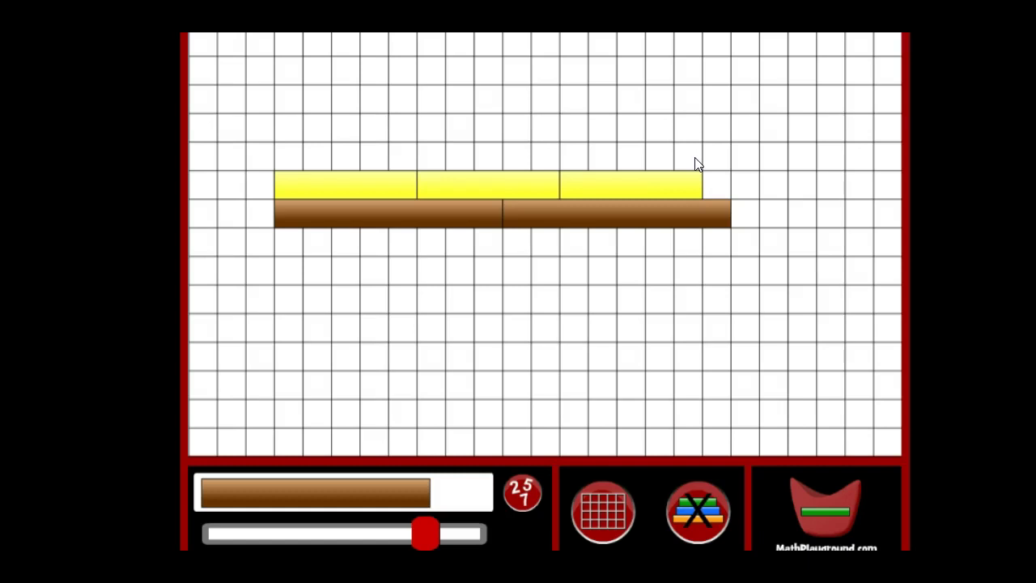
left_click(665, 170)
left_click(544, 277)
left_click(331, 352)
left_click(518, 495)
left_click(441, 534)
left_click(428, 527)
Show the split between the brown rods, rotate the left one and back, then clear the grid.
left_click(483, 206)
left_click(445, 268)
left_click(395, 232)
left_click(409, 220)
left_click(296, 292)
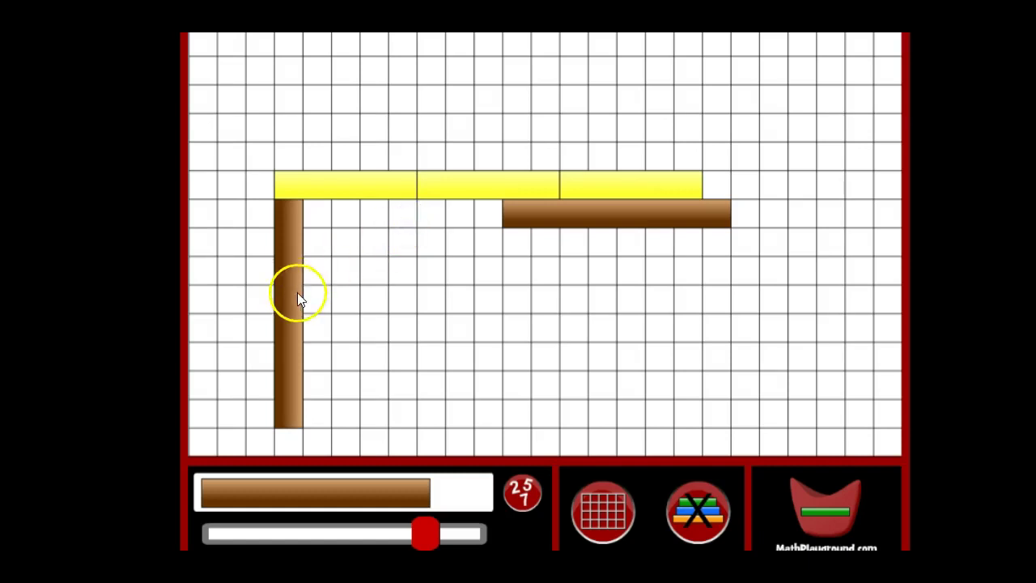
left_click(706, 522)
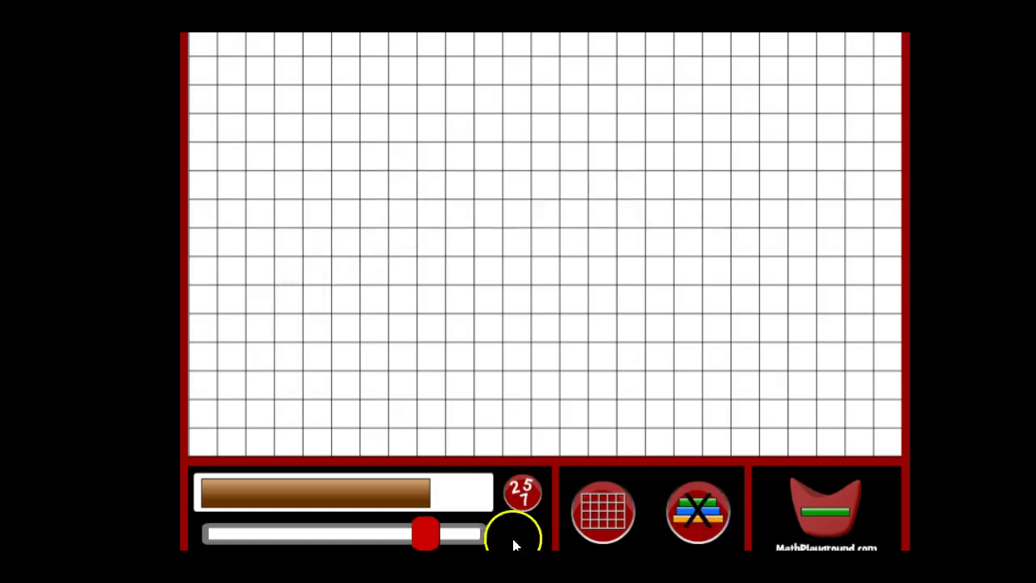
Place three dark green 6 rods end to end in one row.
left_click(422, 535)
left_click_drag(422, 536, 363, 545)
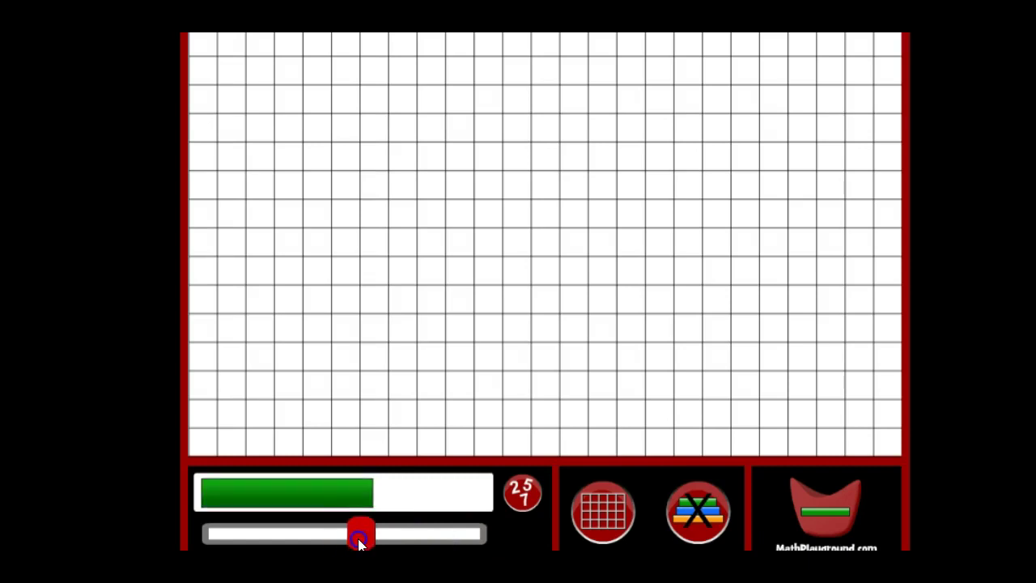
left_click_drag(335, 502, 377, 195)
left_click_drag(336, 483, 550, 191)
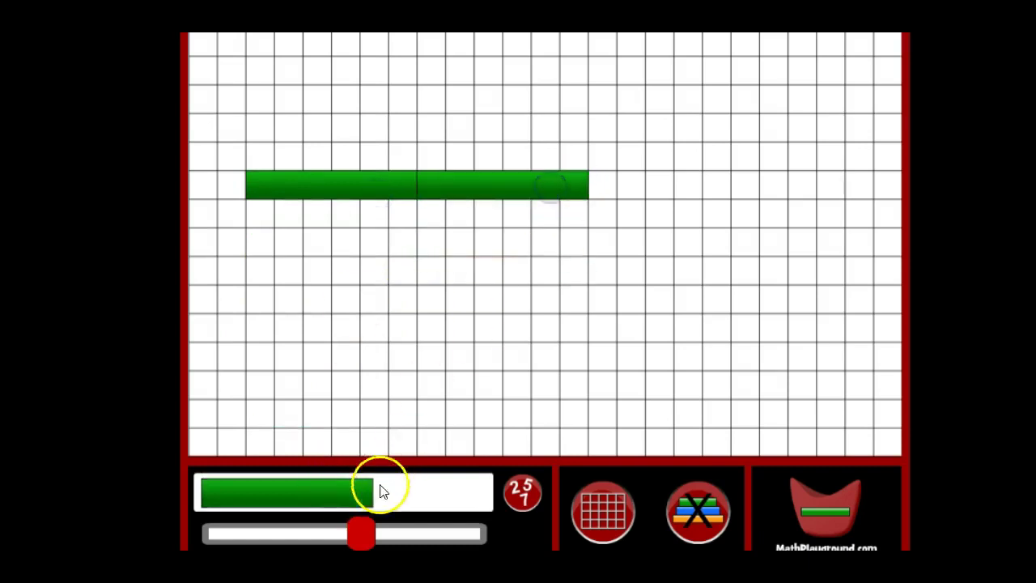
left_click_drag(338, 494, 726, 189)
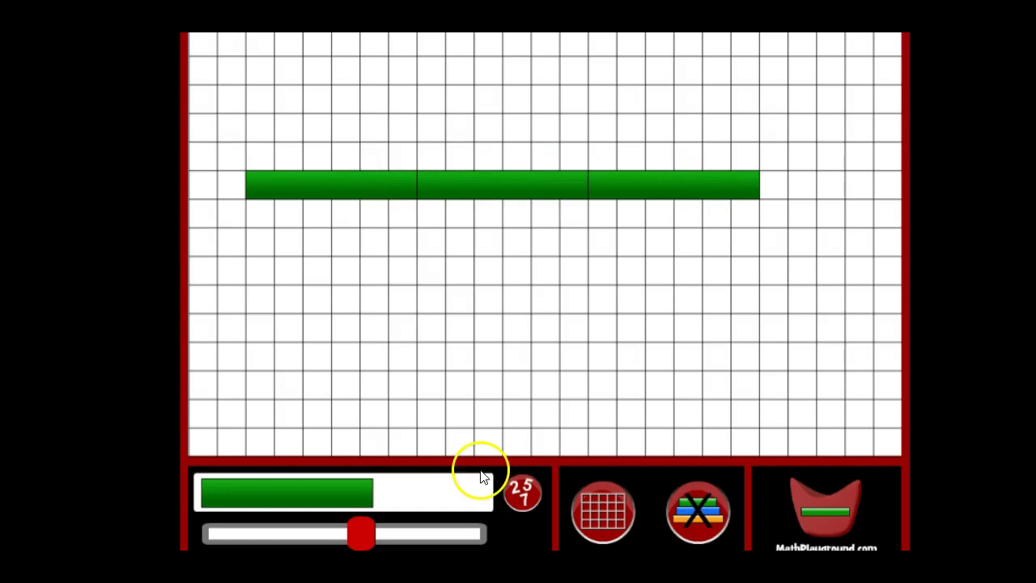
Try two brown 8 rods under the green row, then drag them to the bucket.
left_click_drag(361, 534, 410, 544)
left_click_drag(396, 491, 438, 218)
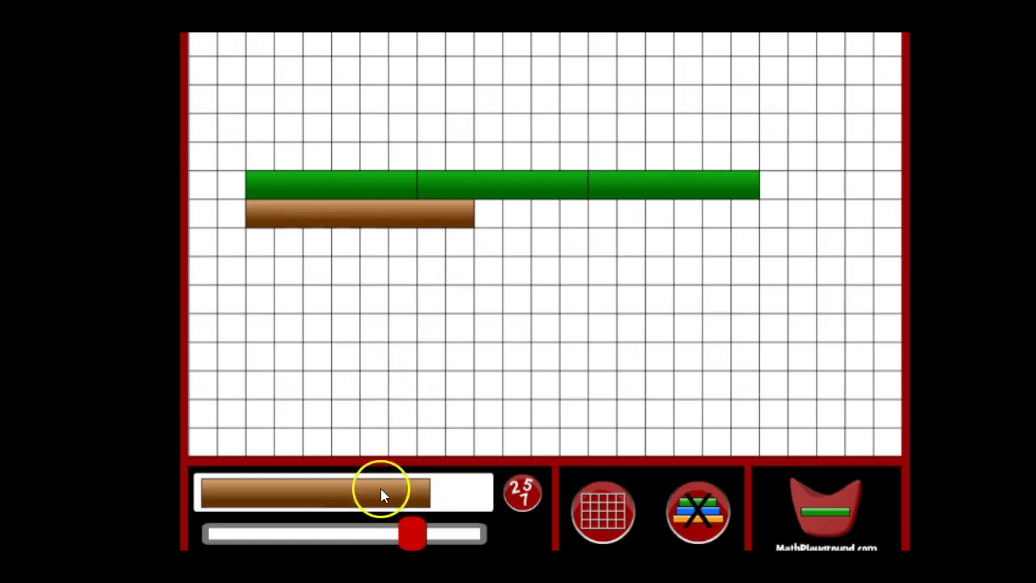
left_click_drag(382, 492, 658, 212)
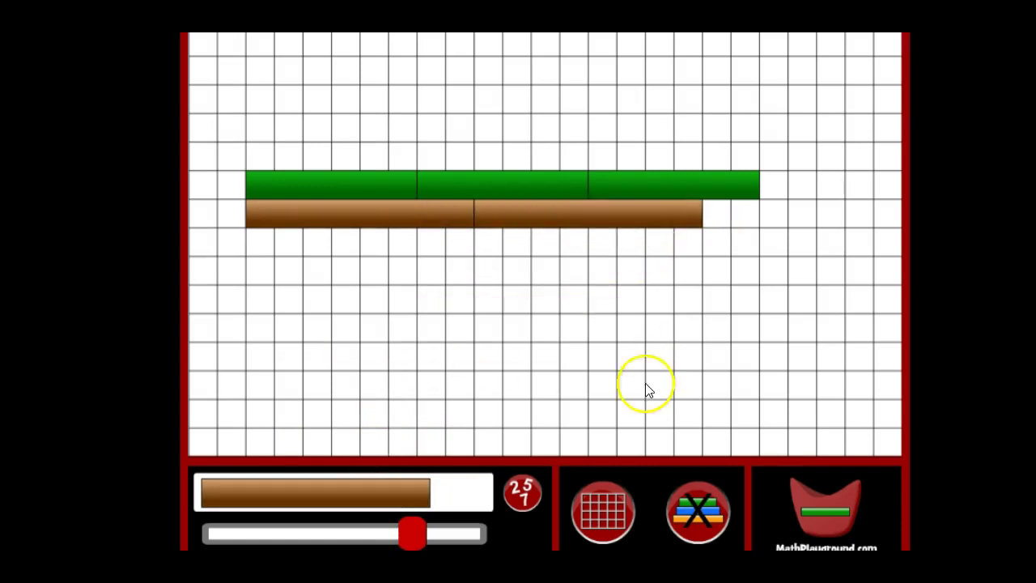
left_click_drag(594, 220, 826, 496)
left_click_drag(439, 221, 828, 508)
Discard the last brown rod and lay two blue 9 rods under the green row, showing their split.
left_click(423, 544)
left_click_drag(417, 535, 455, 547)
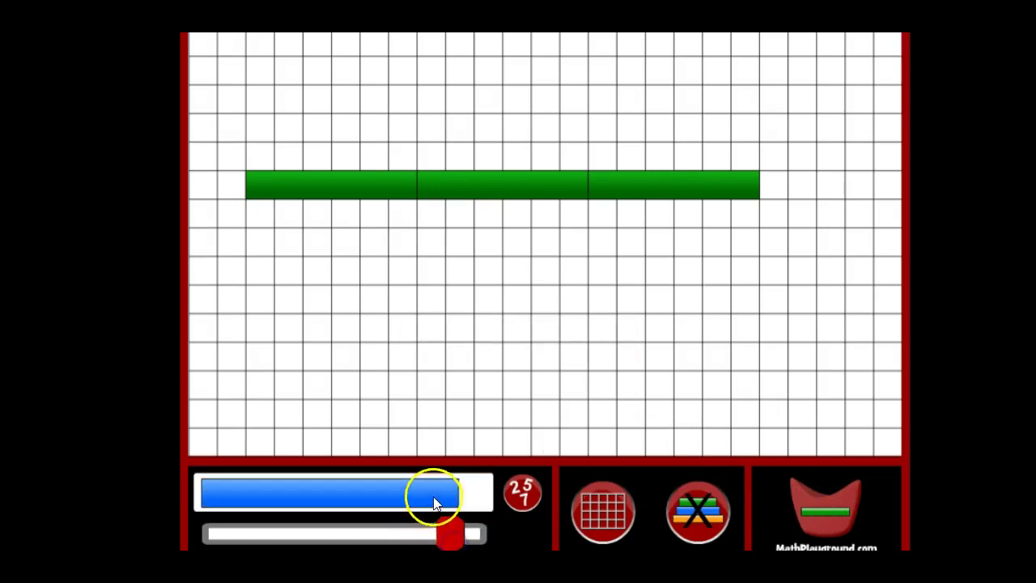
left_click_drag(433, 502, 474, 220)
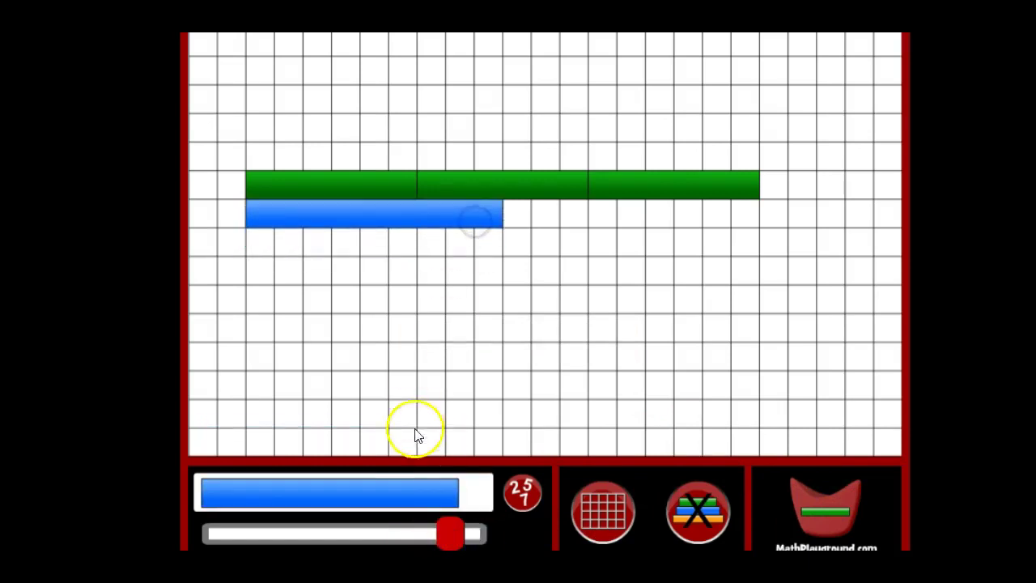
left_click_drag(402, 492, 704, 216)
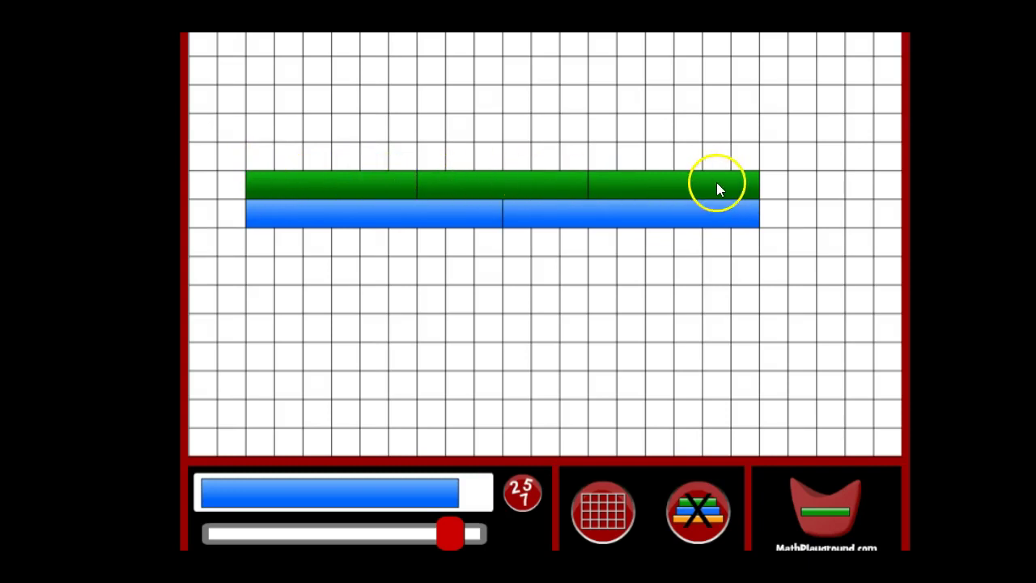
left_click(490, 211)
Build the lower model with red 2 rods above light green 3 rods.
left_click_drag(451, 538, 249, 539)
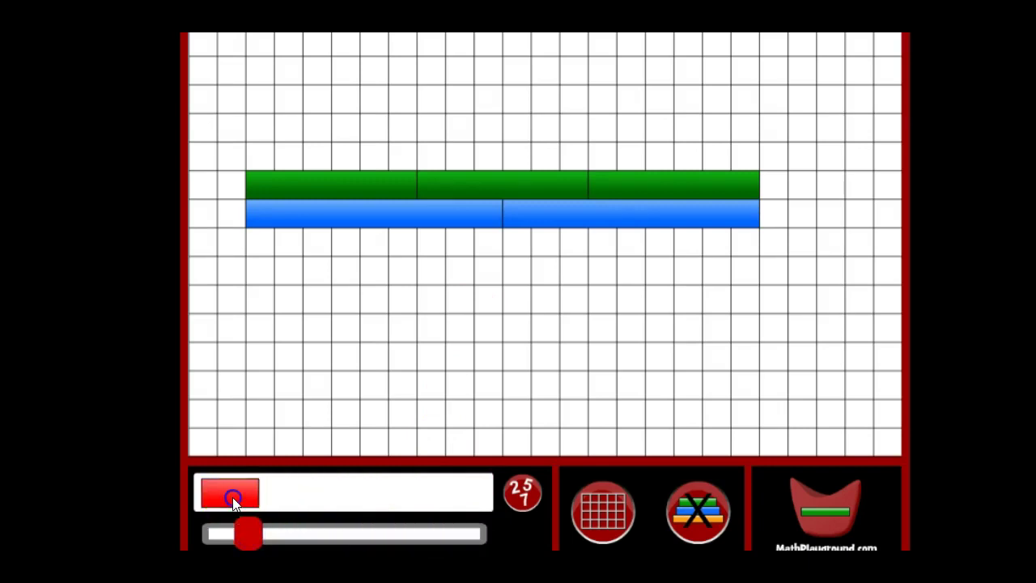
left_click_drag(232, 497, 338, 341)
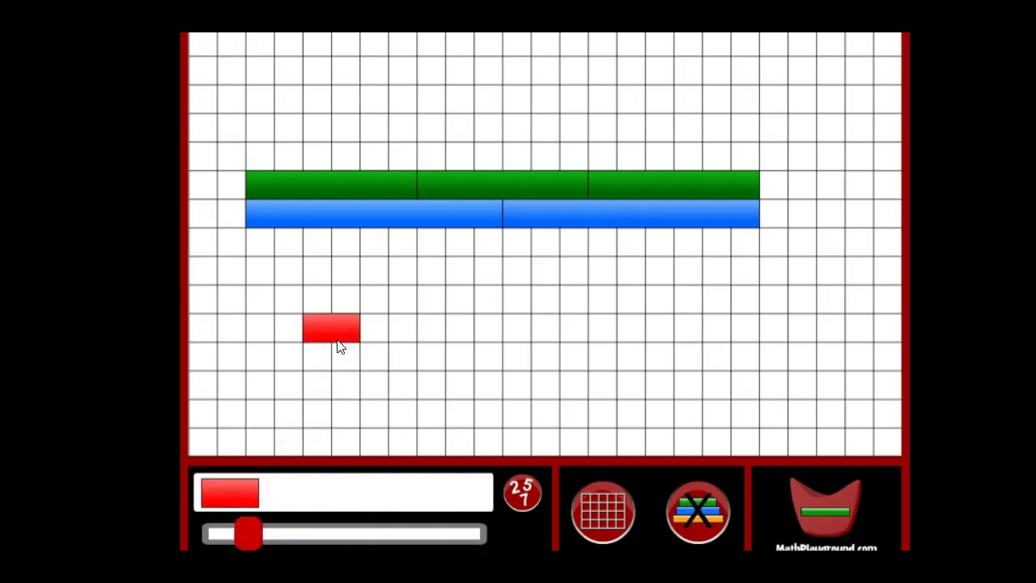
left_click_drag(247, 502, 452, 341)
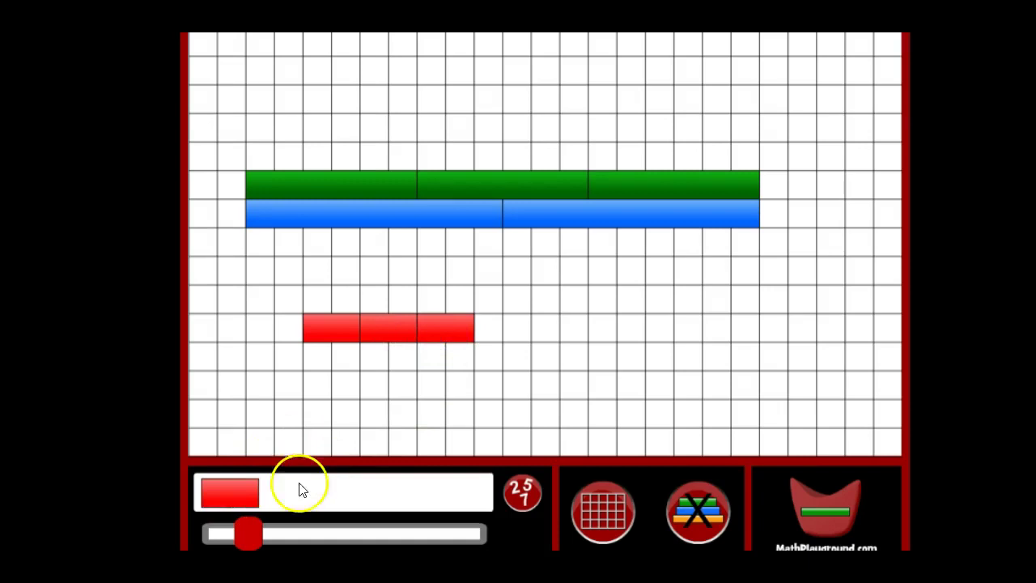
left_click_drag(255, 532, 283, 540)
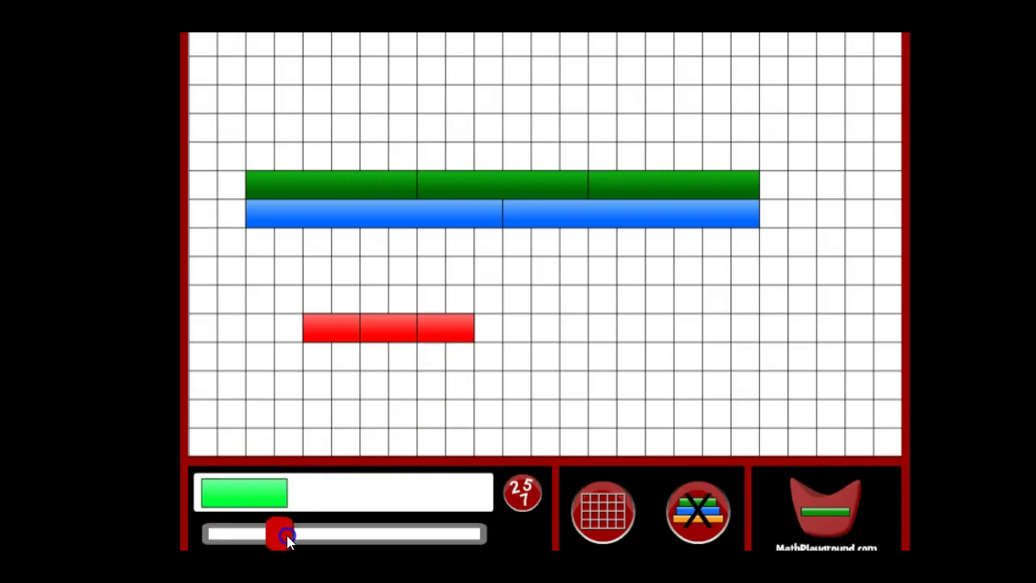
left_click_drag(254, 497, 447, 362)
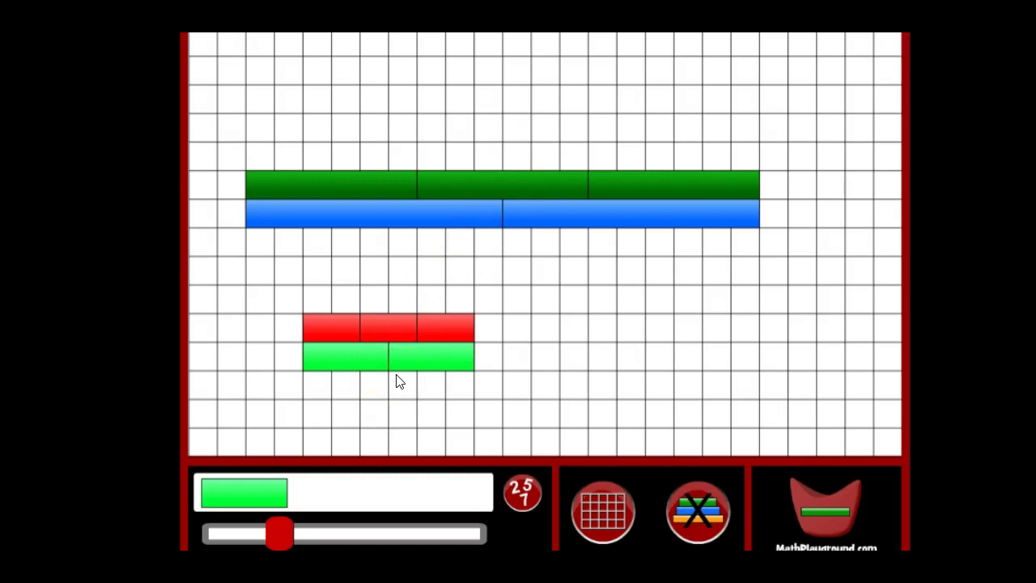
left_click(329, 332)
Shift the left blue rod down one row and back under the dark green row.
left_click_drag(384, 216, 384, 243)
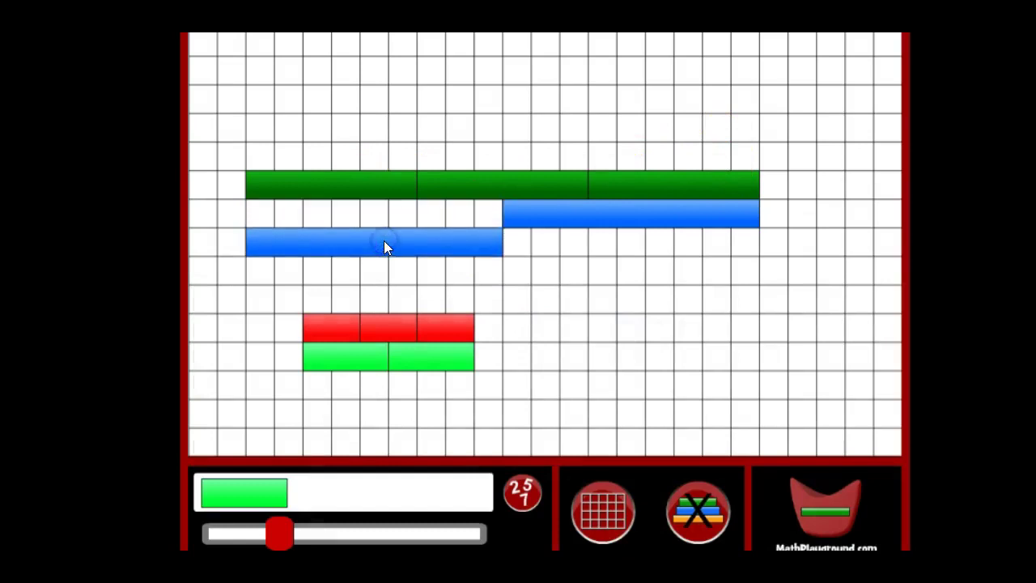
left_click(385, 241)
left_click(360, 183)
left_click_drag(382, 234, 381, 205)
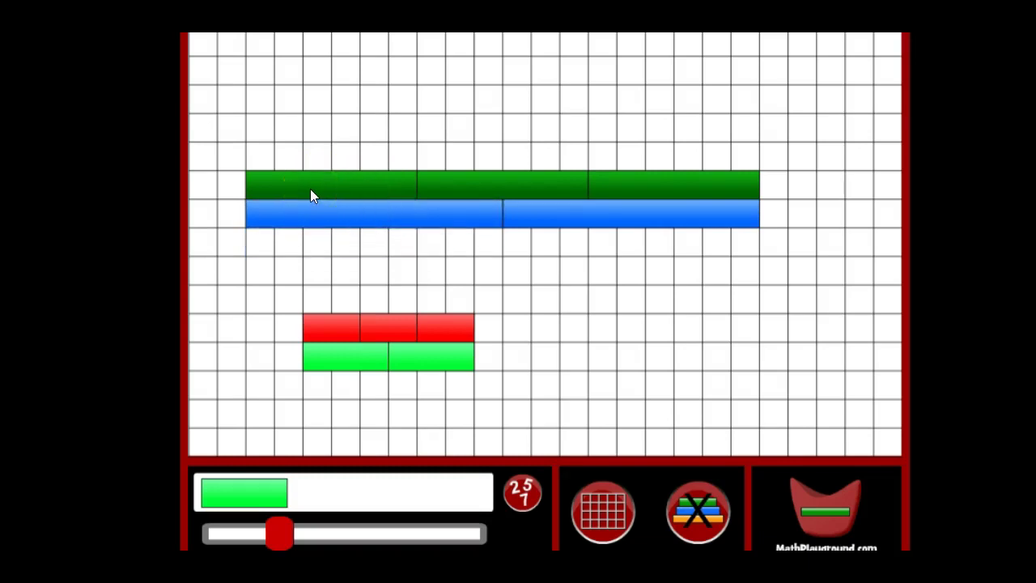
left_click(332, 264)
left_click(256, 204)
left_click(405, 301)
Place three light green 3 rods in a row above the dark green rods' left end.
mouse_move(286, 542)
left_mouse_down()
mouse_move(264, 540)
mouse_move(275, 533)
left_mouse_up()
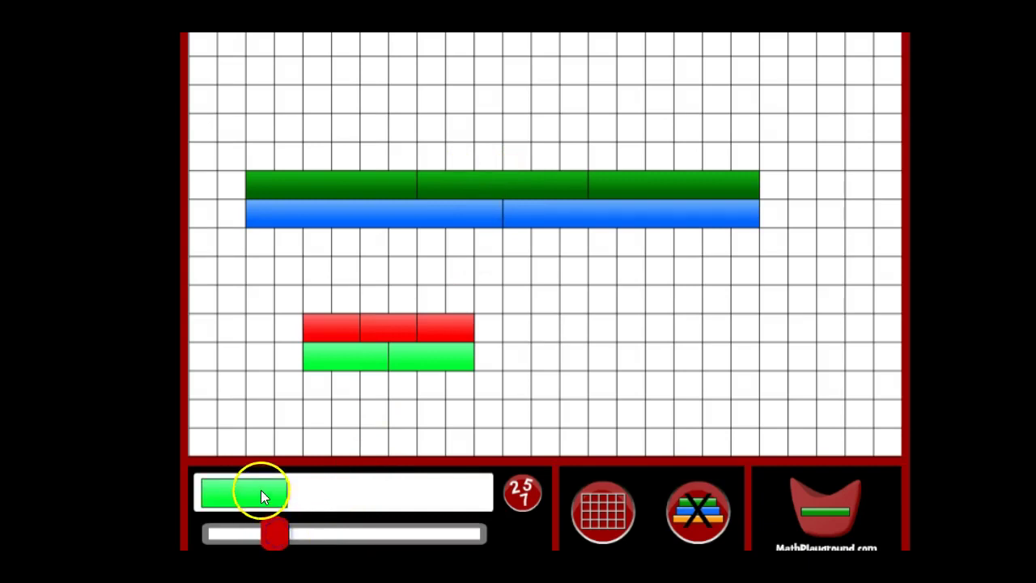
left_click_drag(261, 492, 304, 150)
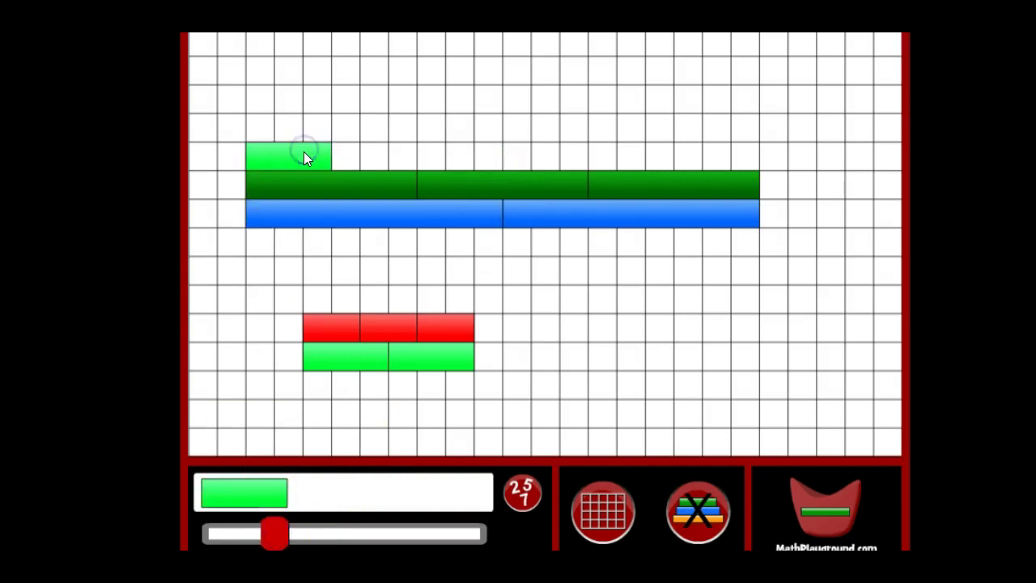
left_click_drag(256, 490, 385, 152)
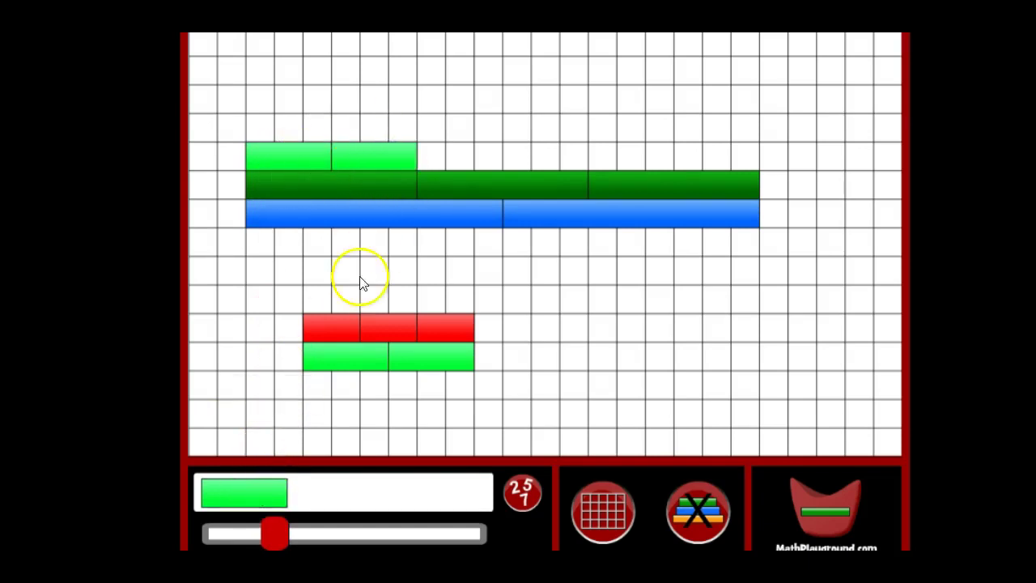
left_click_drag(250, 487, 464, 147)
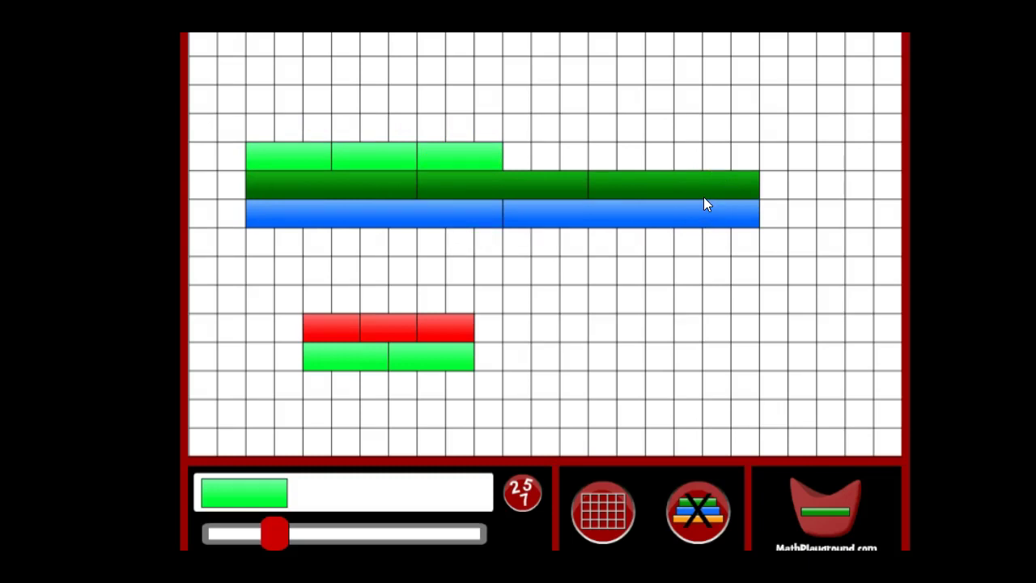
left_click(229, 175)
left_click(361, 194)
Select the 1-unit rod and place a row of grey unit squares above the red rods.
left_click_drag(271, 535, 221, 534)
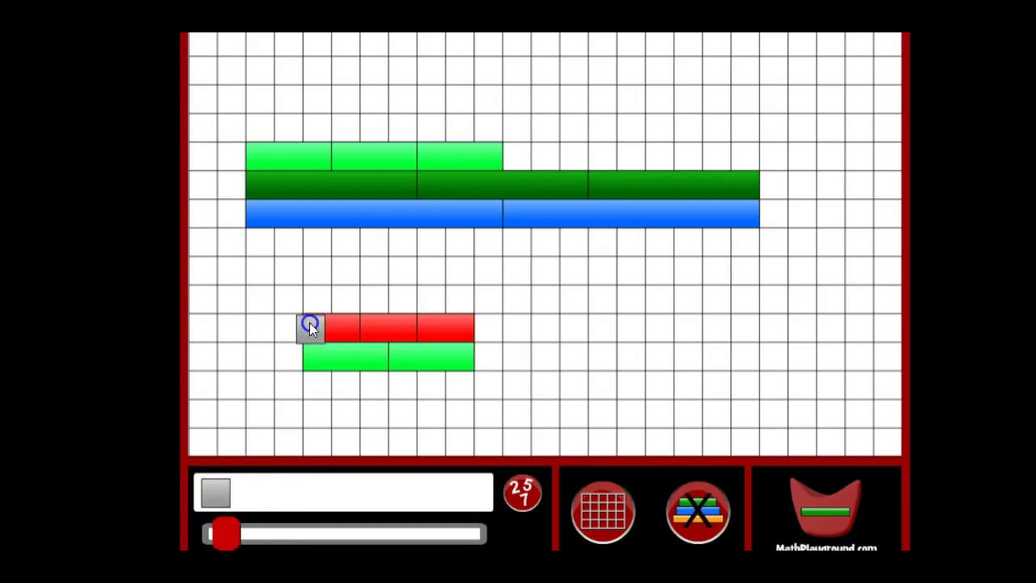
left_click(213, 492)
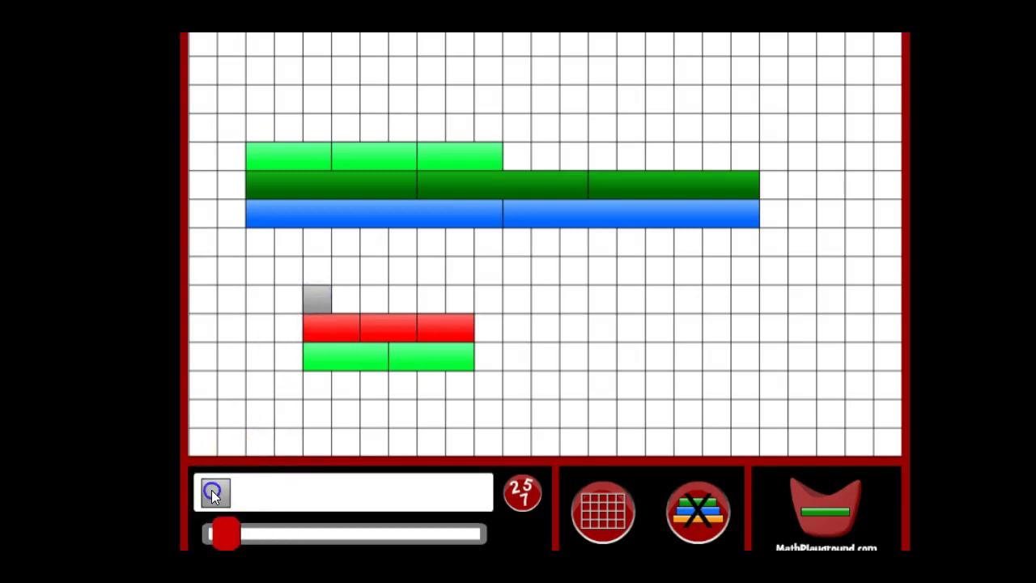
left_click(346, 301)
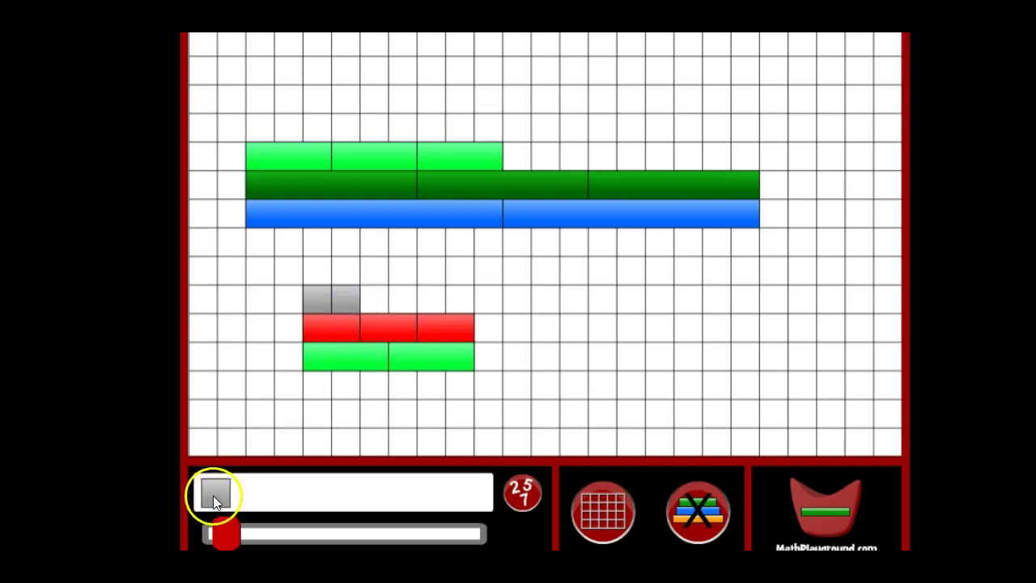
left_click(375, 305)
left_click(216, 494)
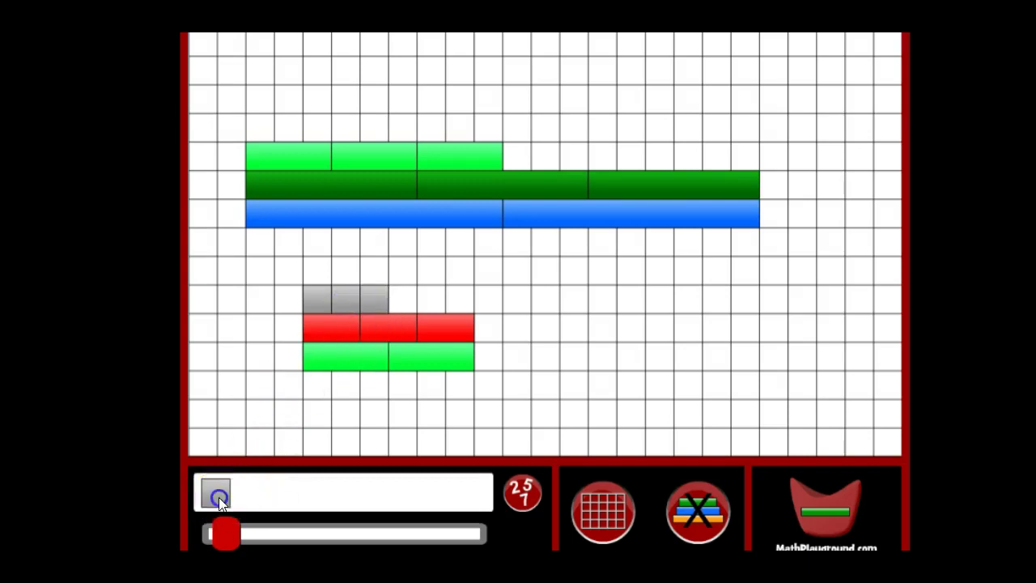
left_click(220, 484)
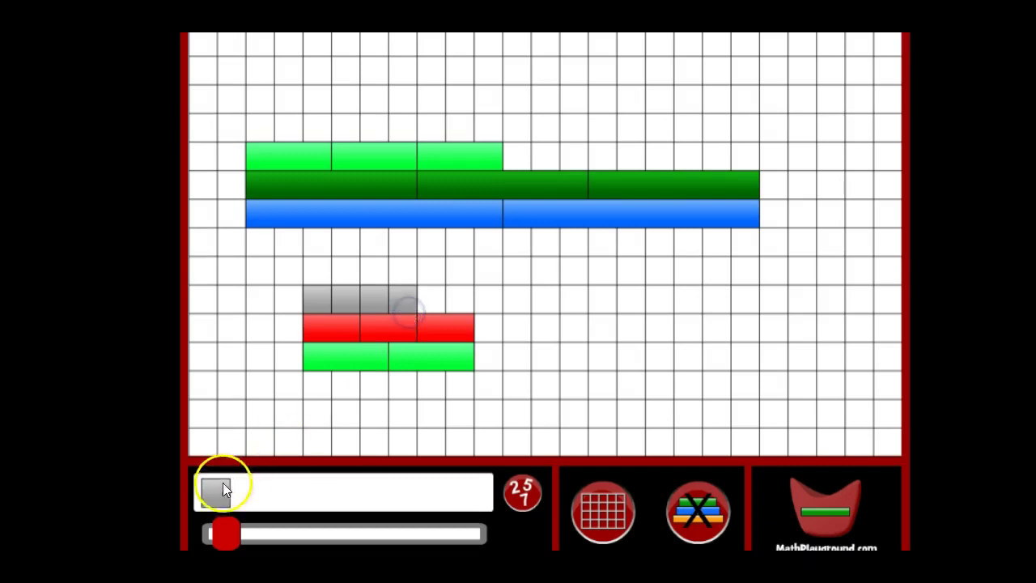
left_click(426, 304)
left_click(216, 486)
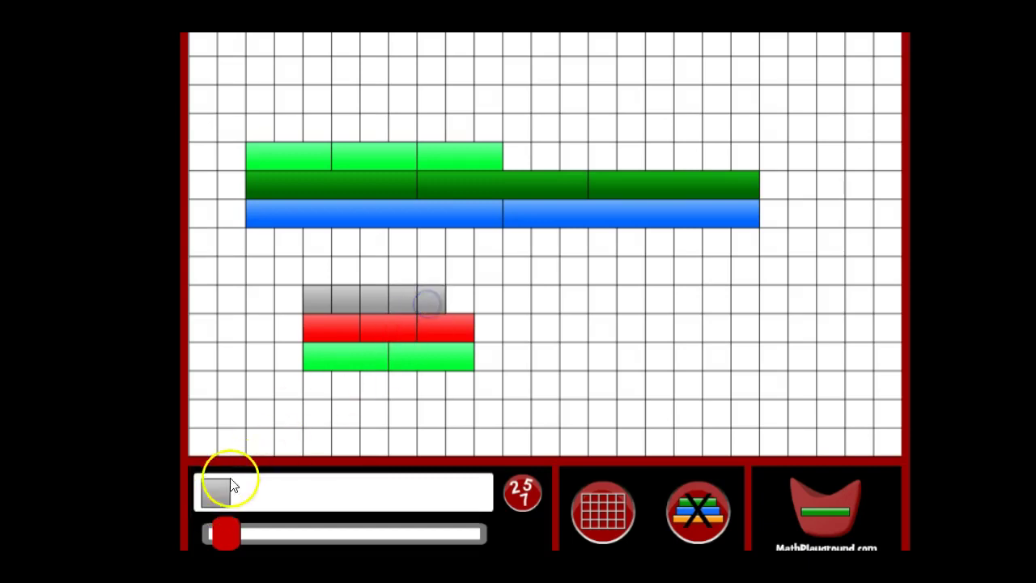
left_click(451, 298)
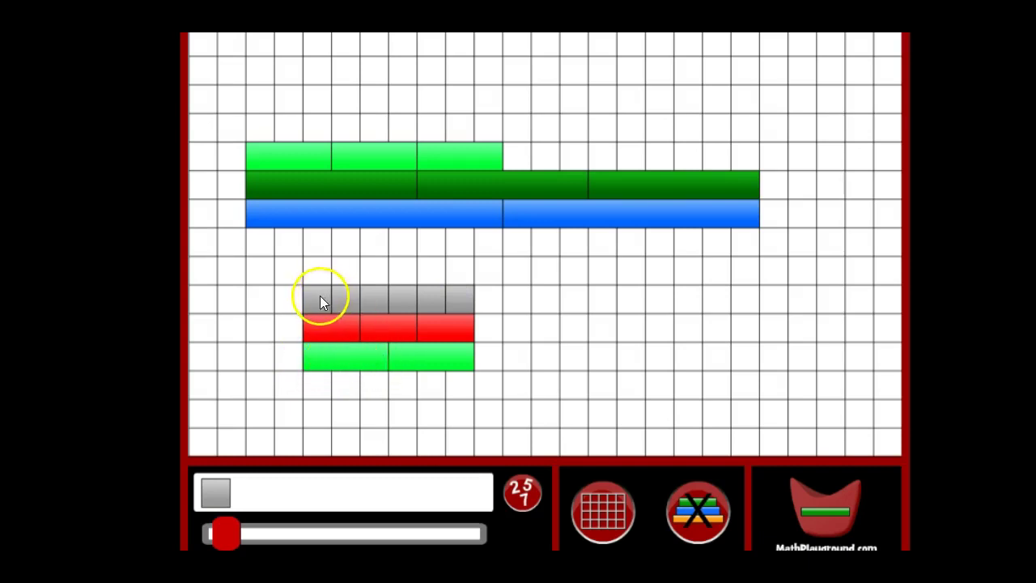
Move three grey unit squares to sit below the light green rods.
left_click(317, 387)
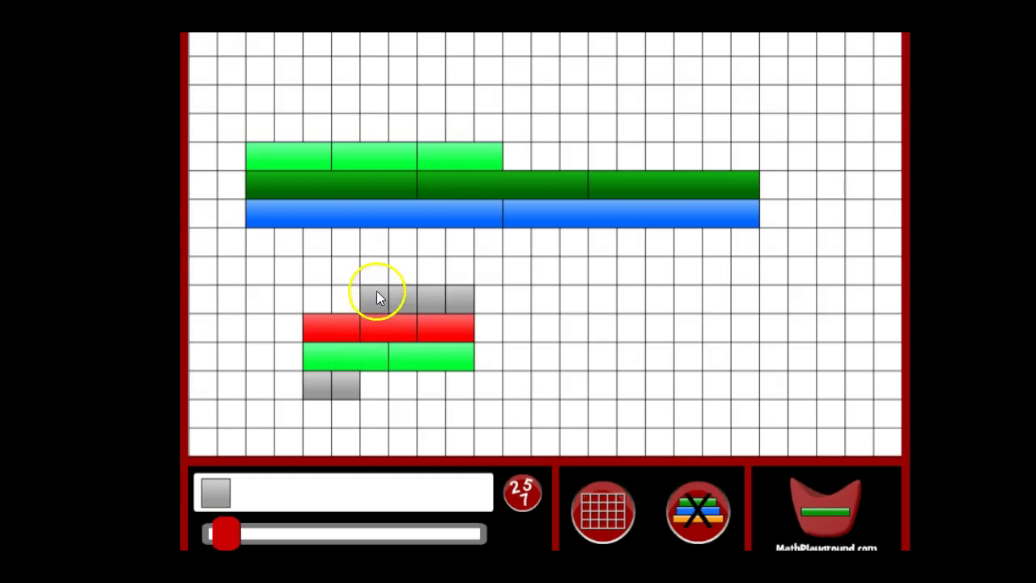
left_click(378, 380)
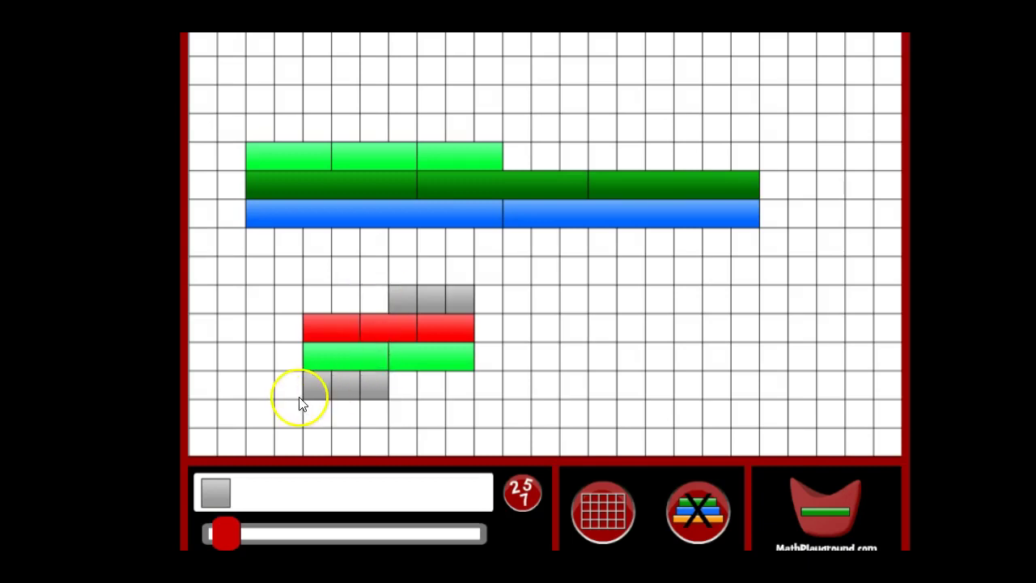
left_click(317, 328)
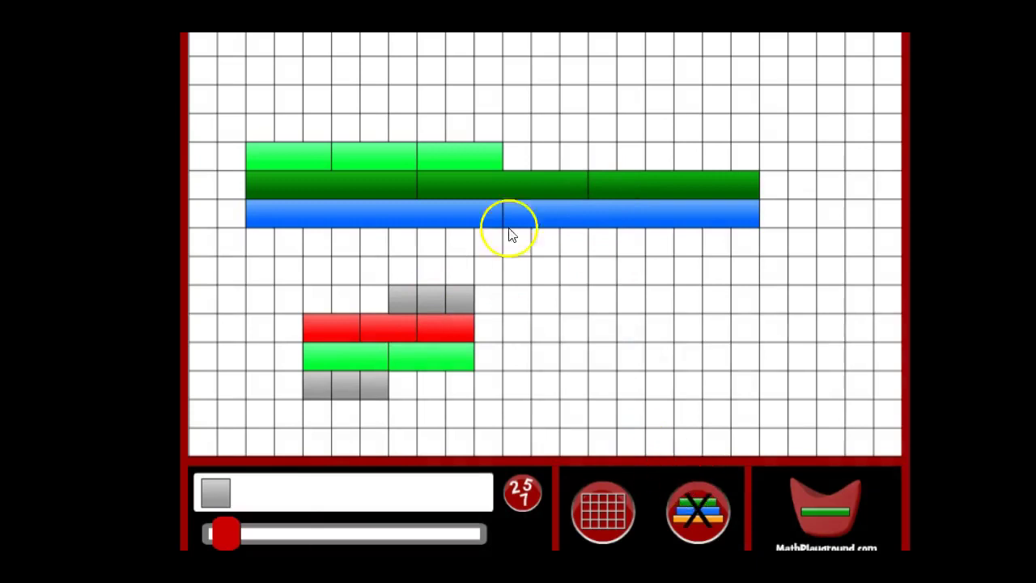
Clear the grid, then place a dark green rod and two light green rods.
left_click(717, 530)
left_click_drag(229, 533, 374, 542)
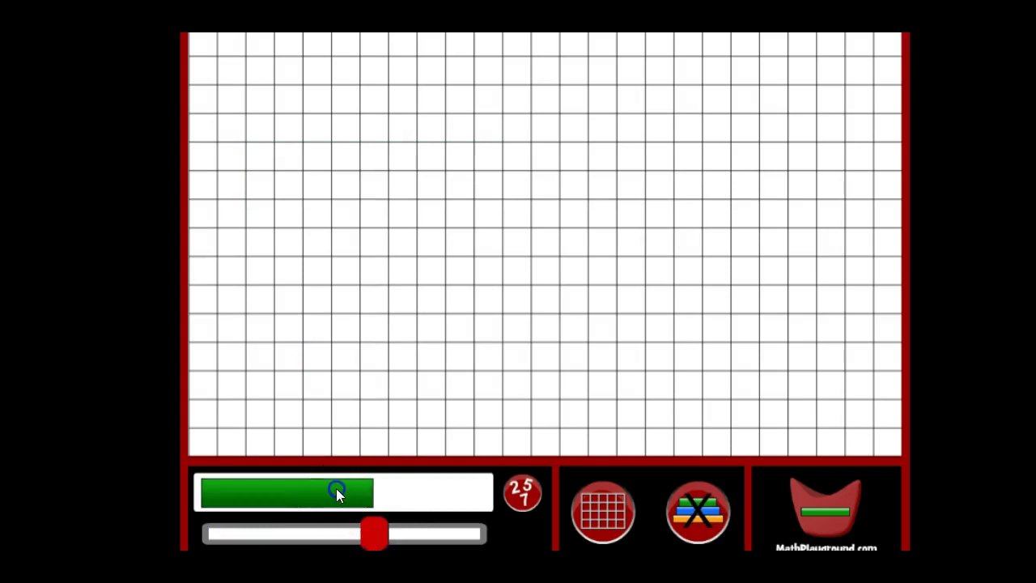
left_click_drag(336, 488, 525, 192)
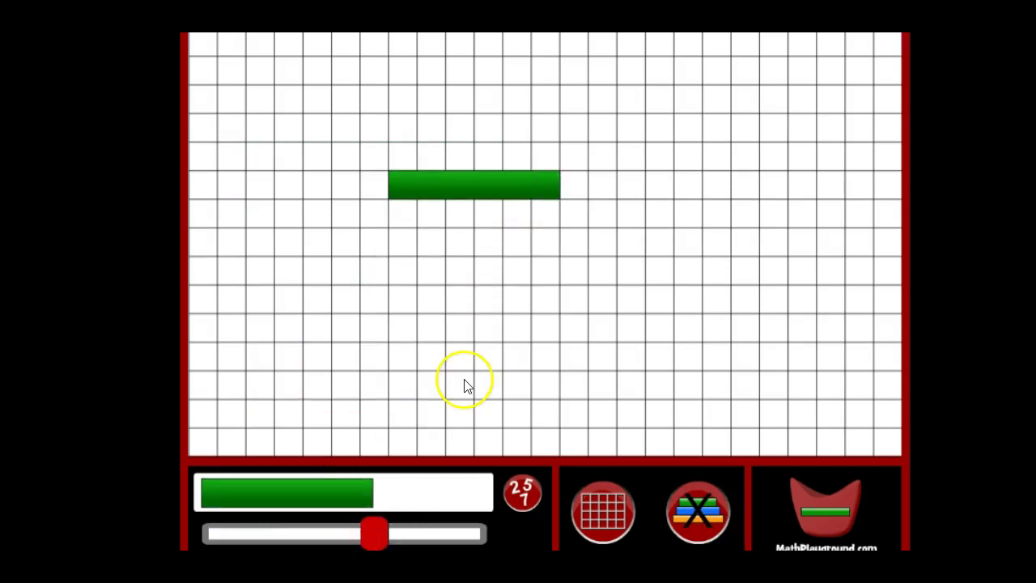
left_click_drag(375, 544, 284, 545)
left_click_drag(254, 504, 442, 220)
left_click_drag(264, 483, 534, 215)
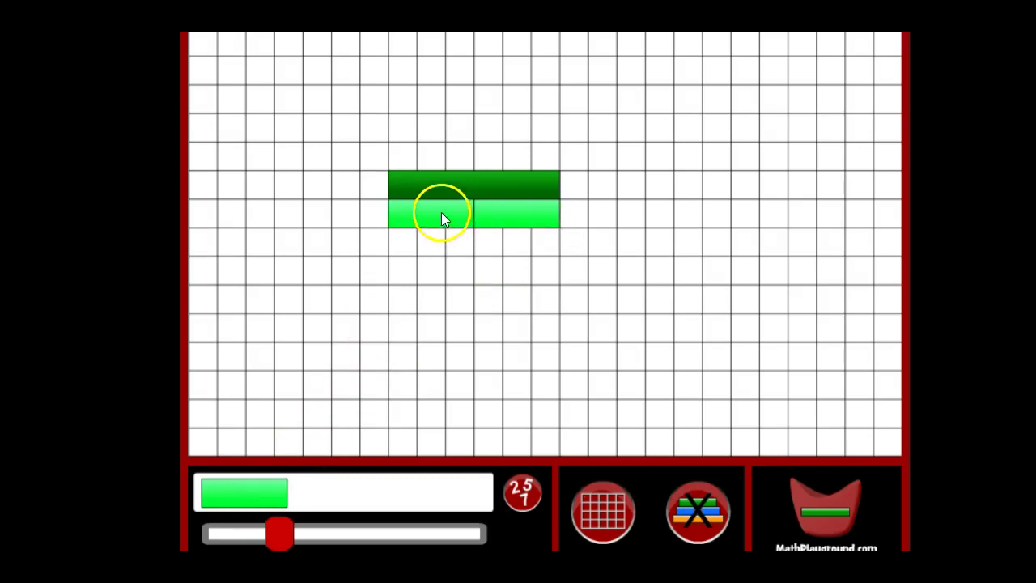
Start a new row of three light green rods end to end.
left_click_drag(249, 496, 410, 333)
left_click_drag(265, 491, 505, 332)
left_click_drag(272, 489, 596, 328)
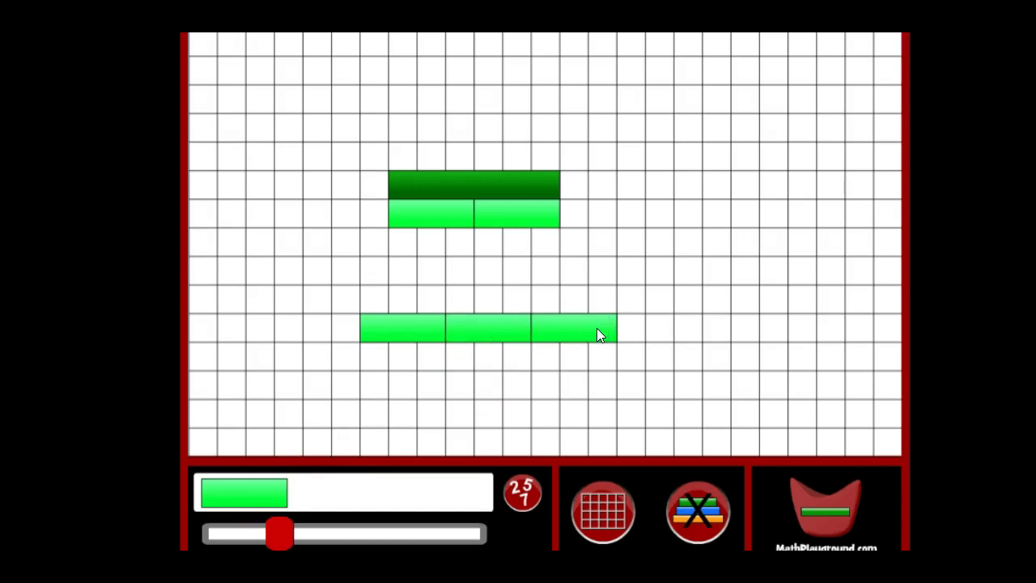
left_click(564, 303)
Move the dark green rod and a light green rod above the three-rod row.
left_click_drag(536, 185, 513, 298)
left_click(532, 213)
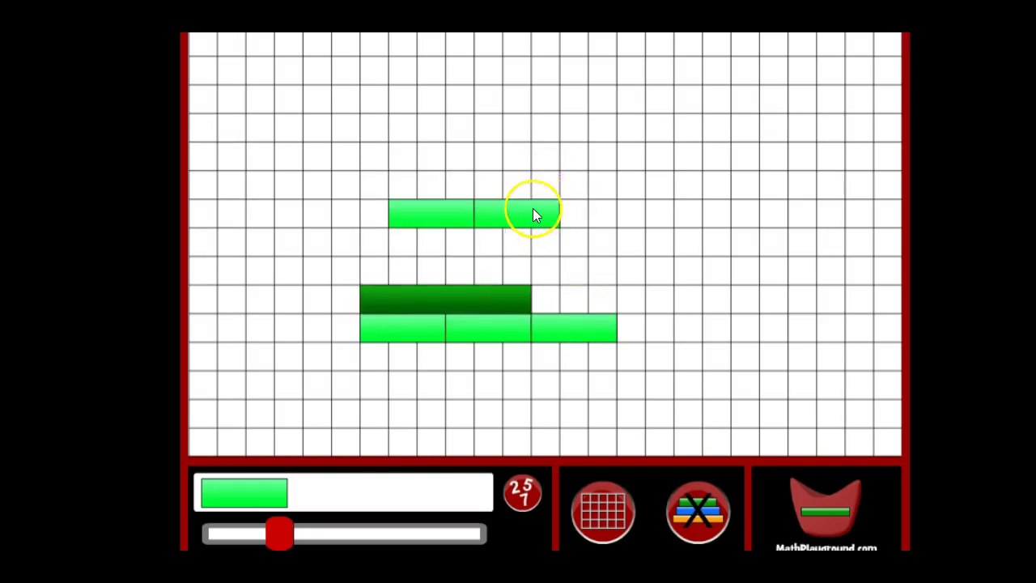
left_click_drag(533, 210, 588, 298)
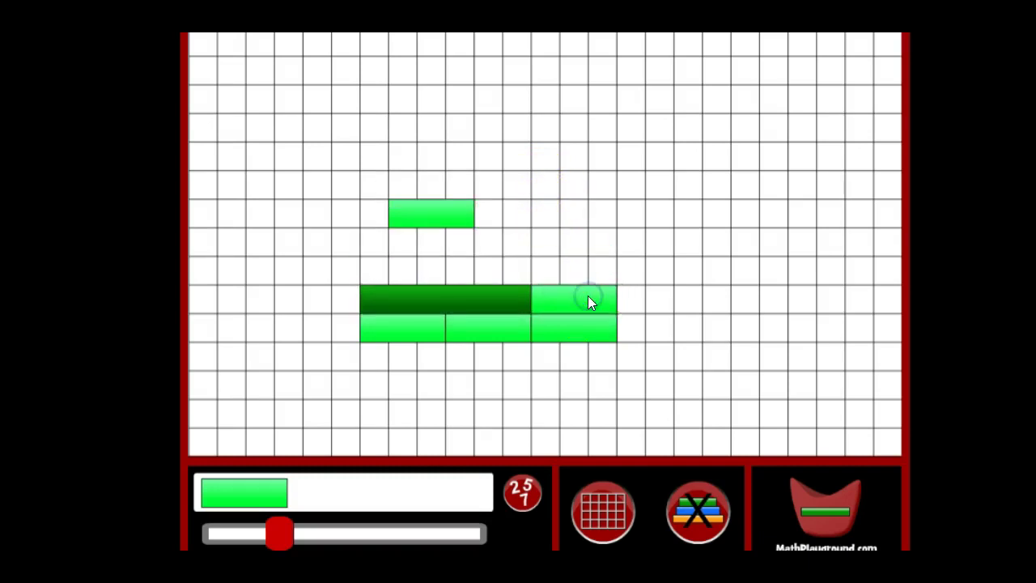
left_click(465, 346)
left_click(364, 340)
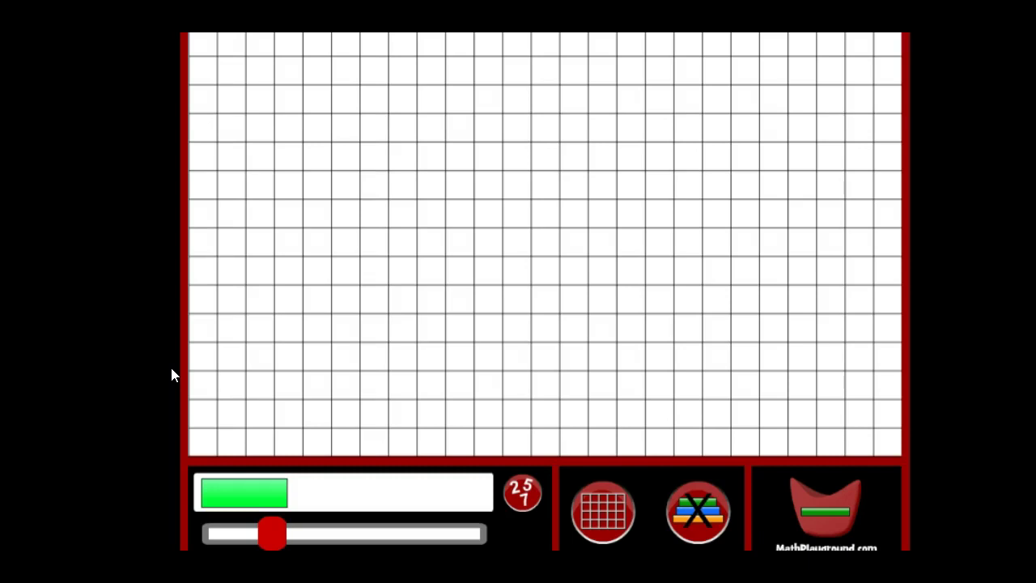
Place a light green 3 rod with three grey unit squares aligned beneath it.
left_click(254, 500)
left_click_drag(262, 489, 370, 187)
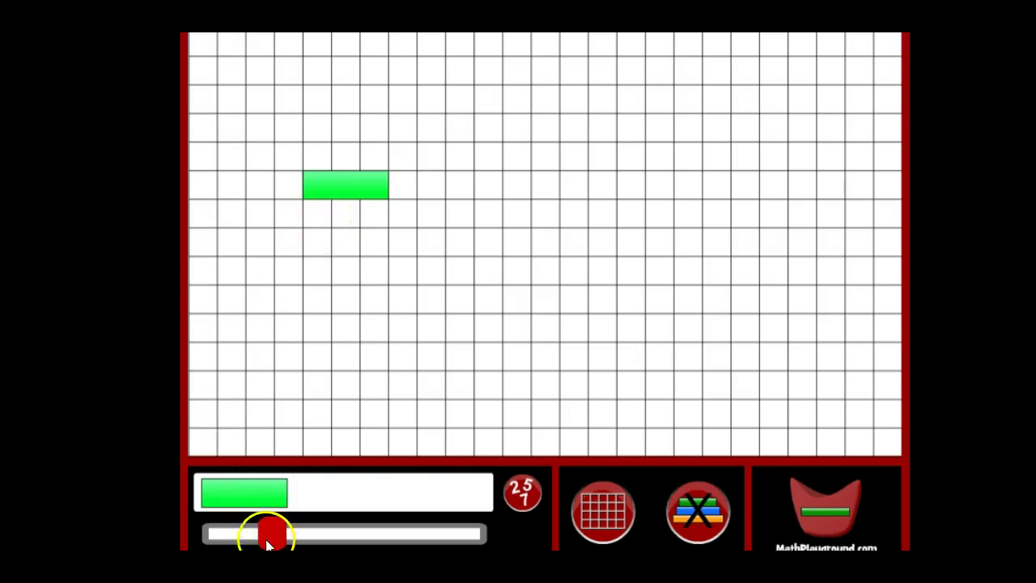
left_click_drag(266, 531, 223, 544)
left_click_drag(214, 499, 353, 214)
left_click(217, 492)
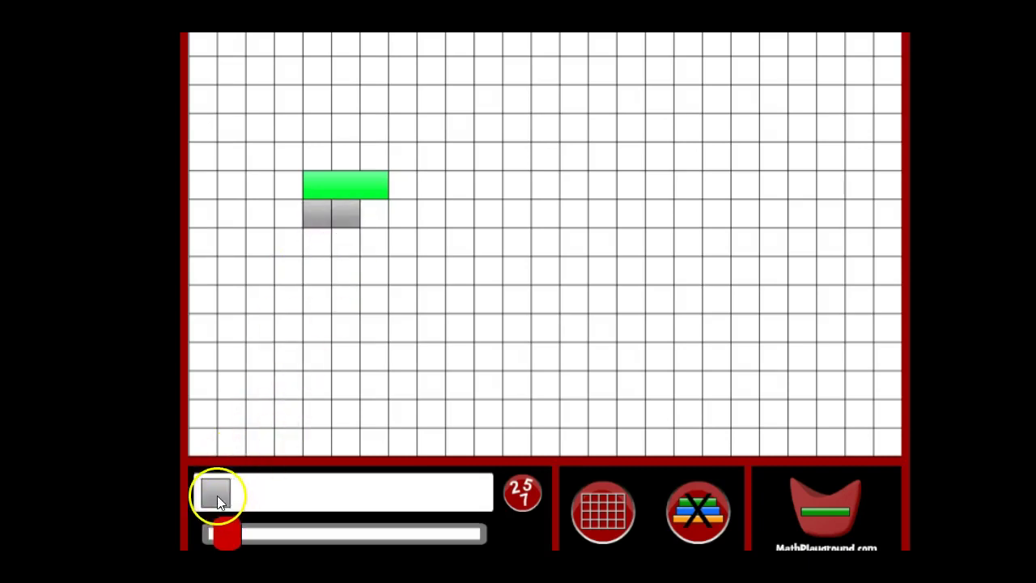
left_click_drag(217, 495, 375, 216)
left_click(314, 217)
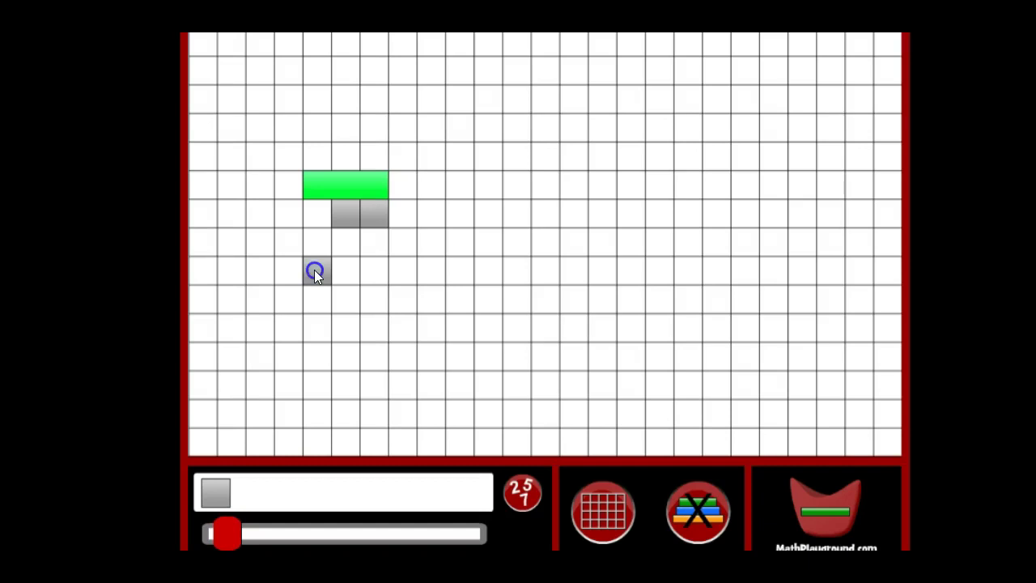
left_click_drag(315, 219, 322, 188)
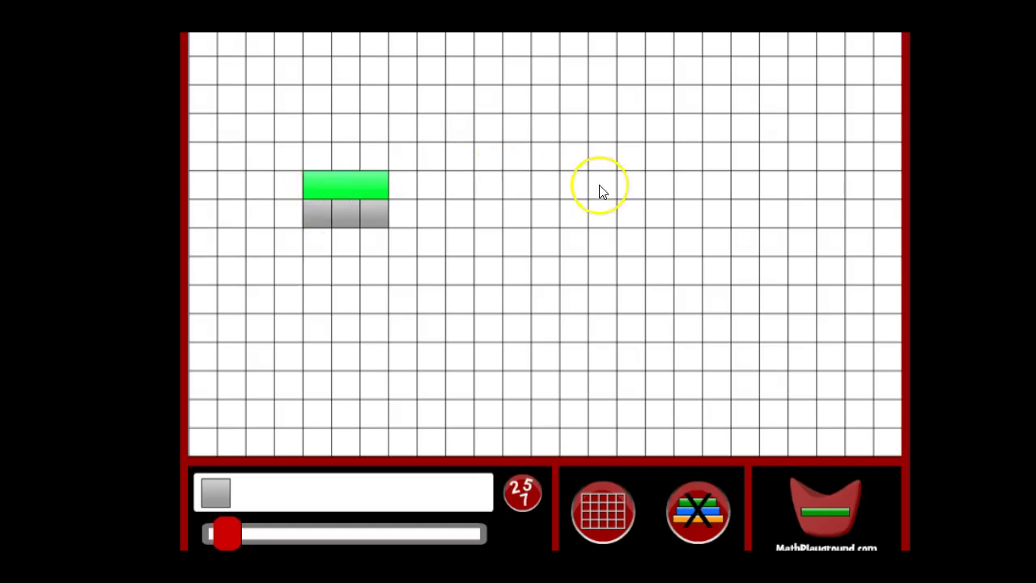
Add four more light green 3 rods to make a row of five, spanning 15.
left_click_drag(232, 529, 281, 528)
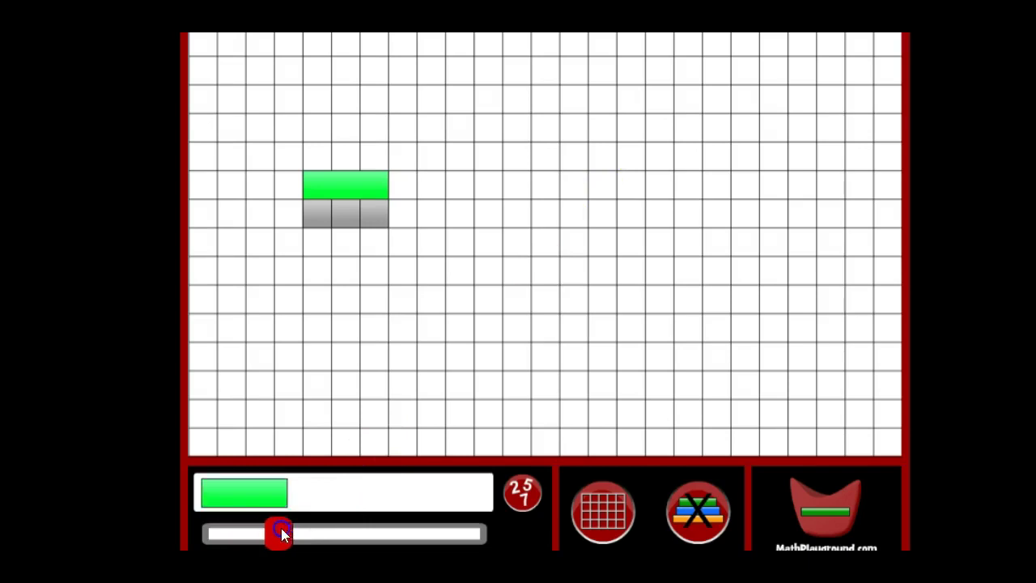
left_click(261, 490)
left_click_drag(261, 490, 450, 180)
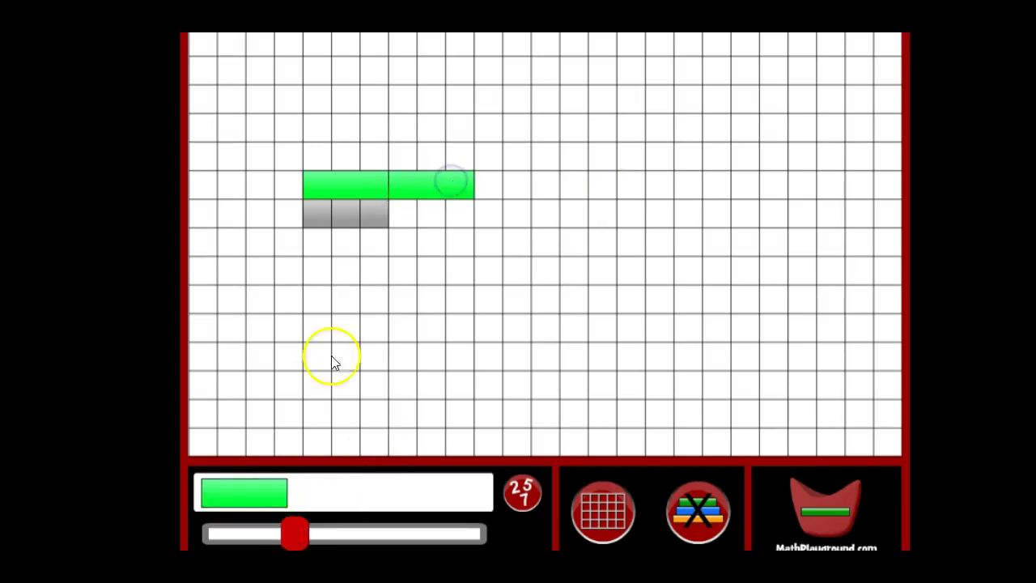
left_click_drag(251, 506, 521, 187)
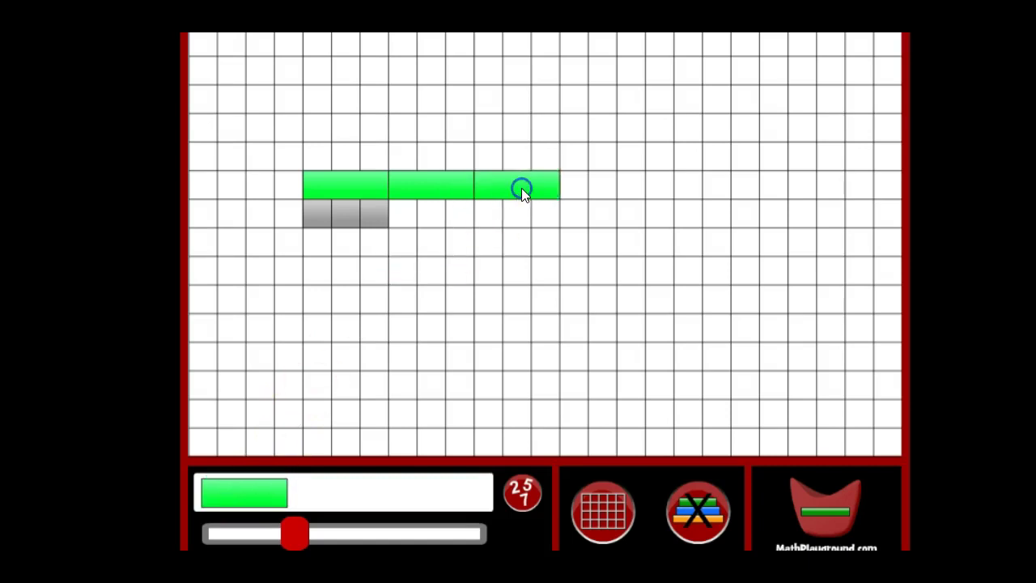
left_click_drag(248, 496, 606, 188)
left_click_drag(254, 497, 704, 195)
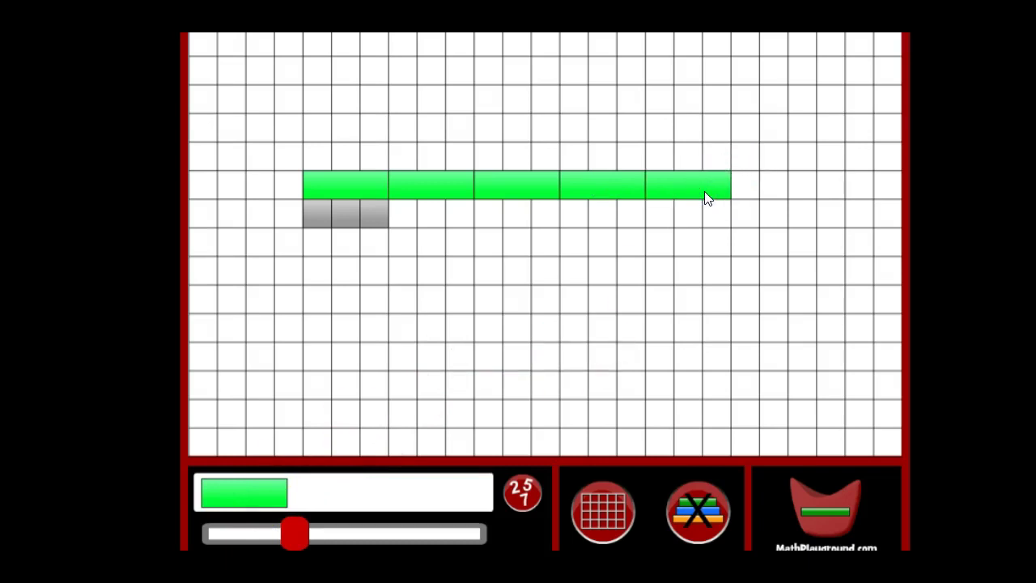
left_click(593, 215)
left_click(316, 197)
Build a lower model of two light green rods over red 2 rods, both spanning 6.
left_click_drag(259, 504, 364, 316)
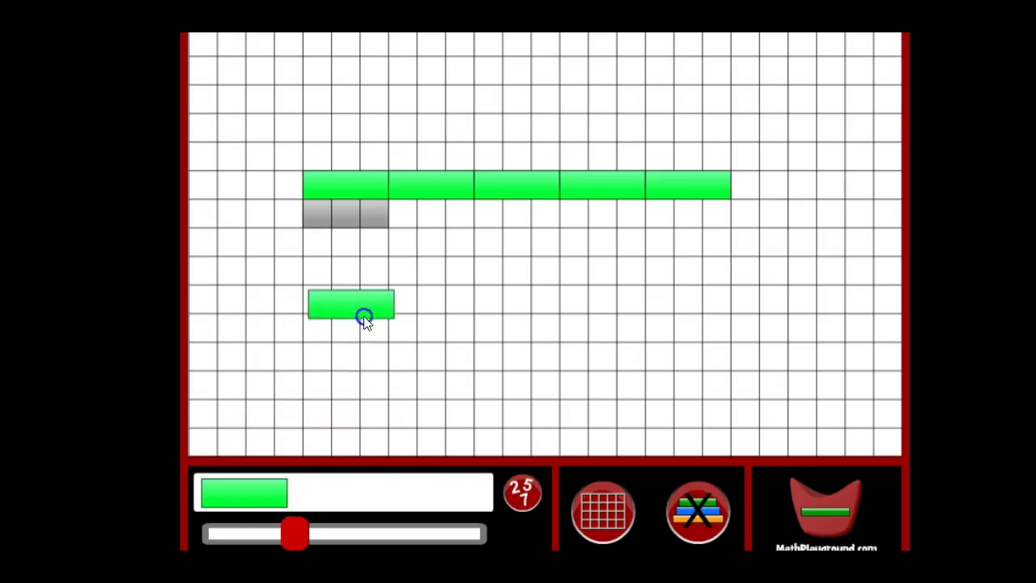
left_click_drag(252, 492, 435, 298)
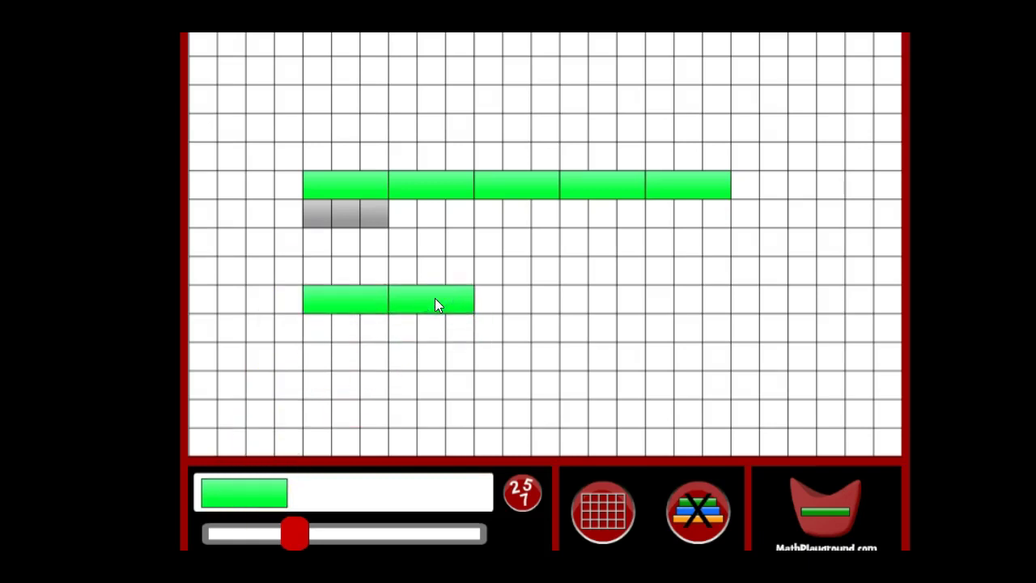
left_click(411, 342)
left_click(302, 532)
left_click_drag(286, 532, 266, 533)
left_click_drag(232, 493, 343, 334)
left_click_drag(236, 497, 460, 309)
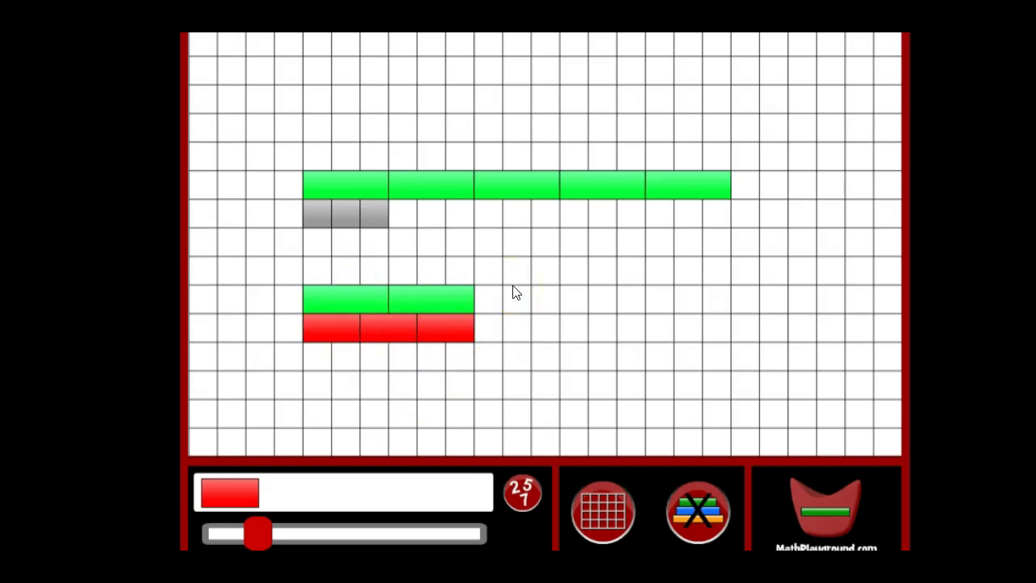
Put grey unit squares below the red rods of the lower model.
left_click_drag(258, 532, 238, 534)
left_click(216, 494)
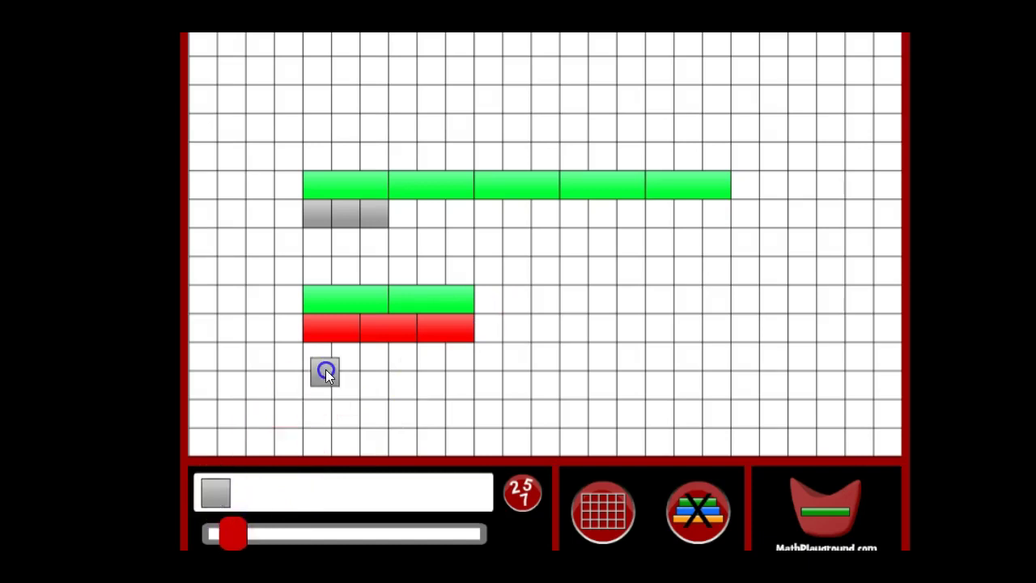
left_click(320, 361)
left_click(216, 493)
left_click(347, 364)
left_click(216, 494)
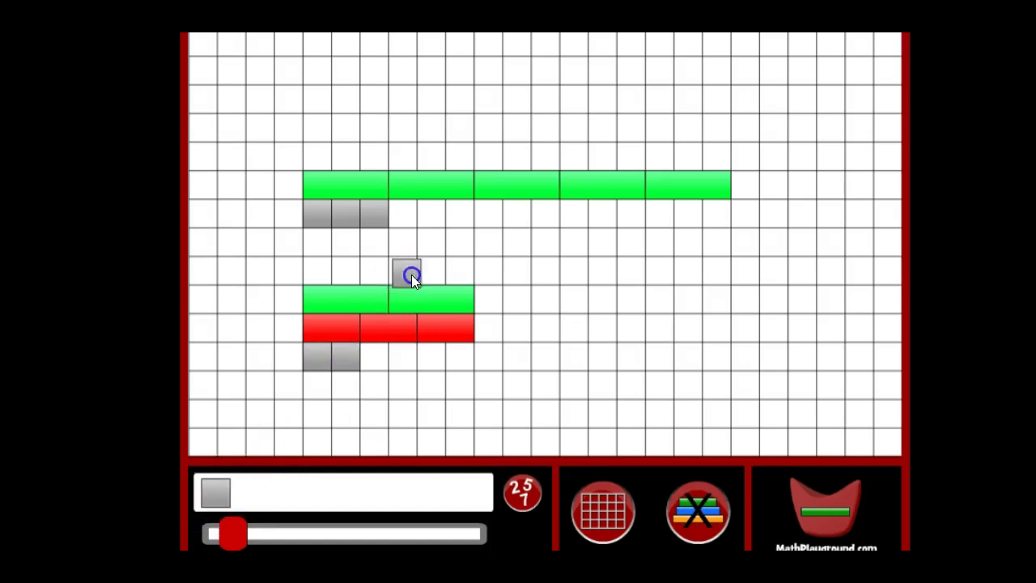
Line up grey unit squares under the five green rods to fill the 15-unit row.
left_click(412, 217)
left_click(216, 492)
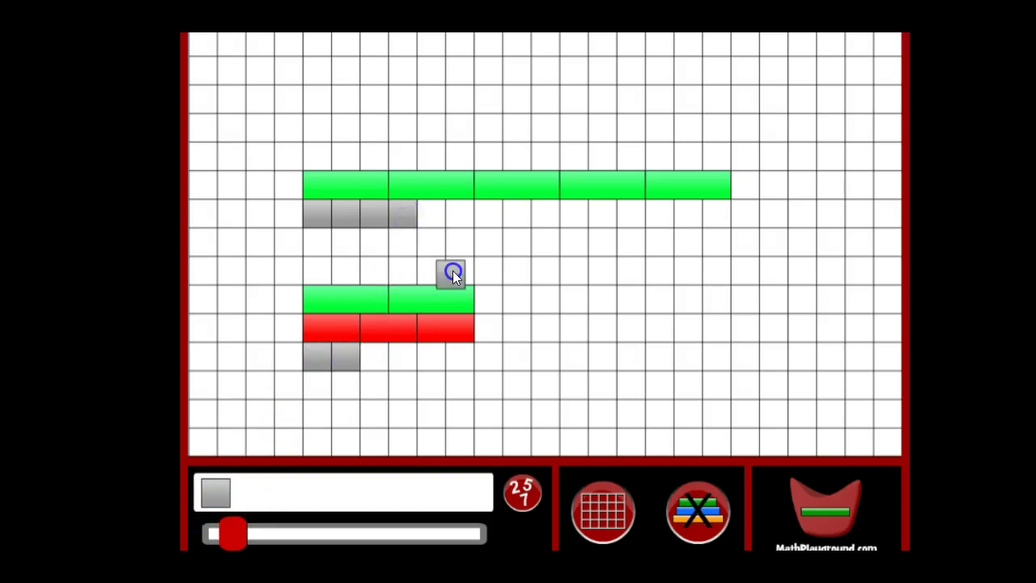
left_click(441, 213)
left_click(243, 484)
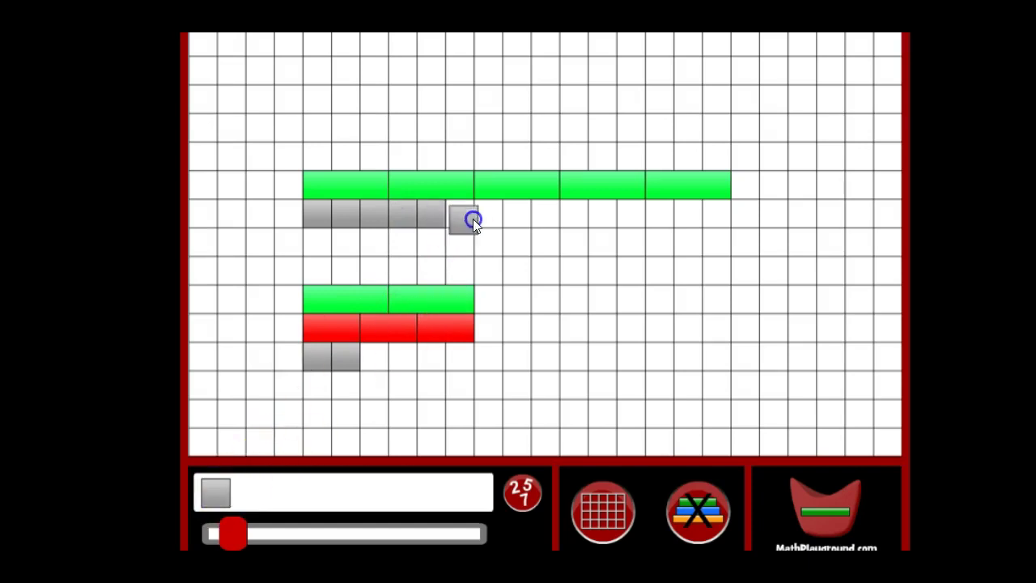
left_click(474, 212)
left_click(230, 486)
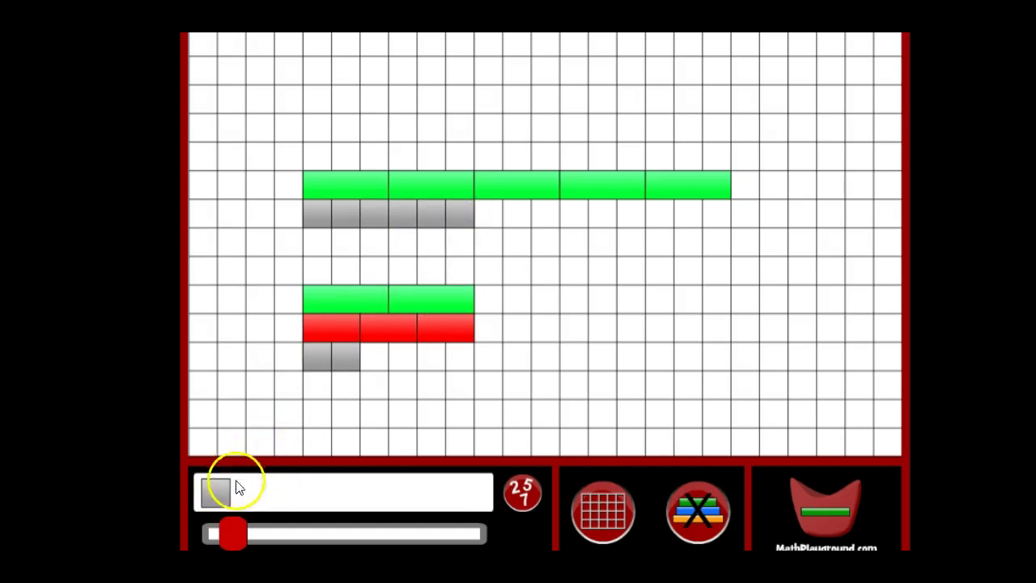
left_click(496, 215)
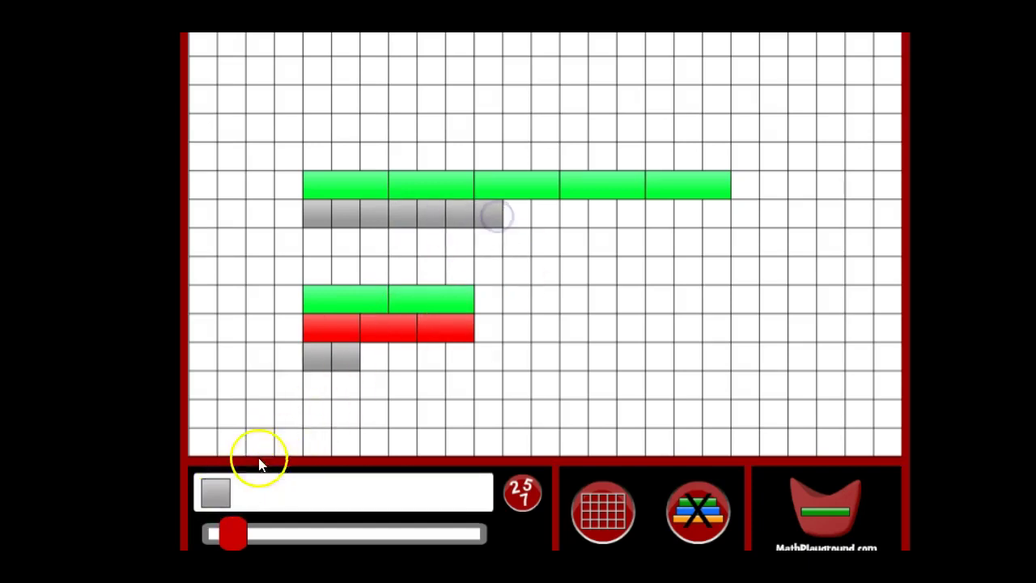
left_click(215, 492)
left_click(522, 220)
left_click(212, 495)
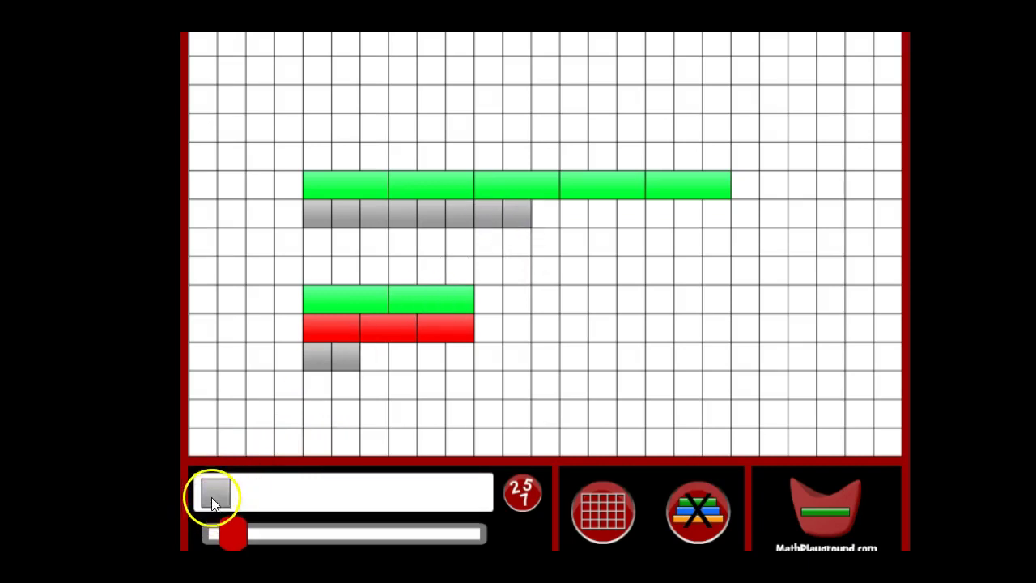
left_click(547, 216)
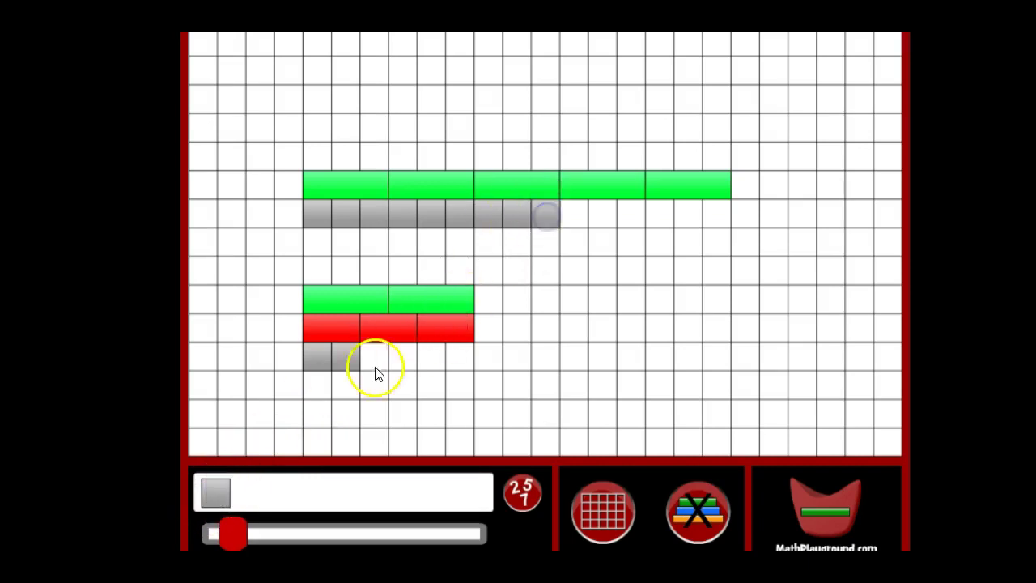
left_click(216, 492)
left_click(574, 220)
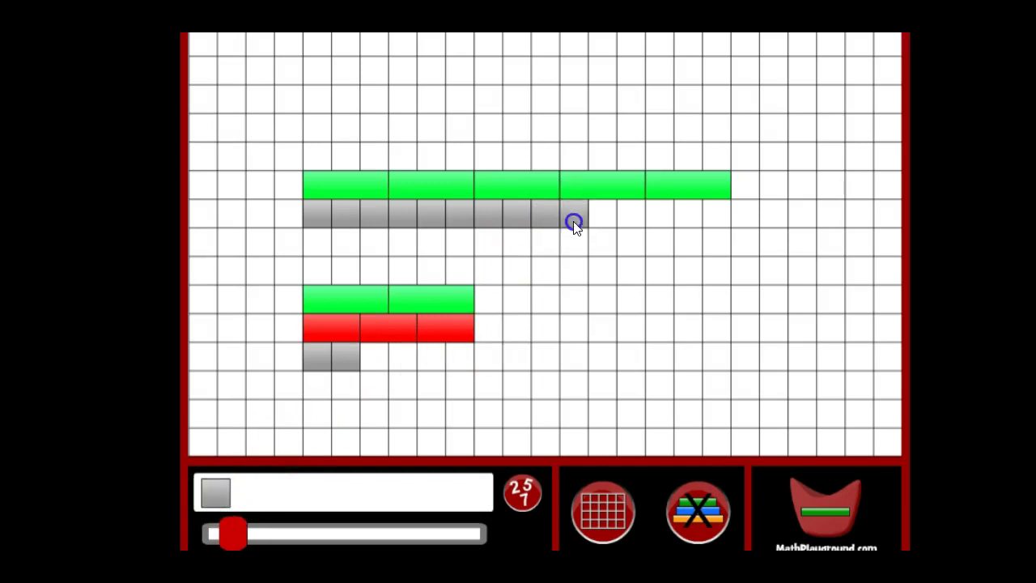
left_click(216, 493)
left_click(603, 221)
left_click(217, 494)
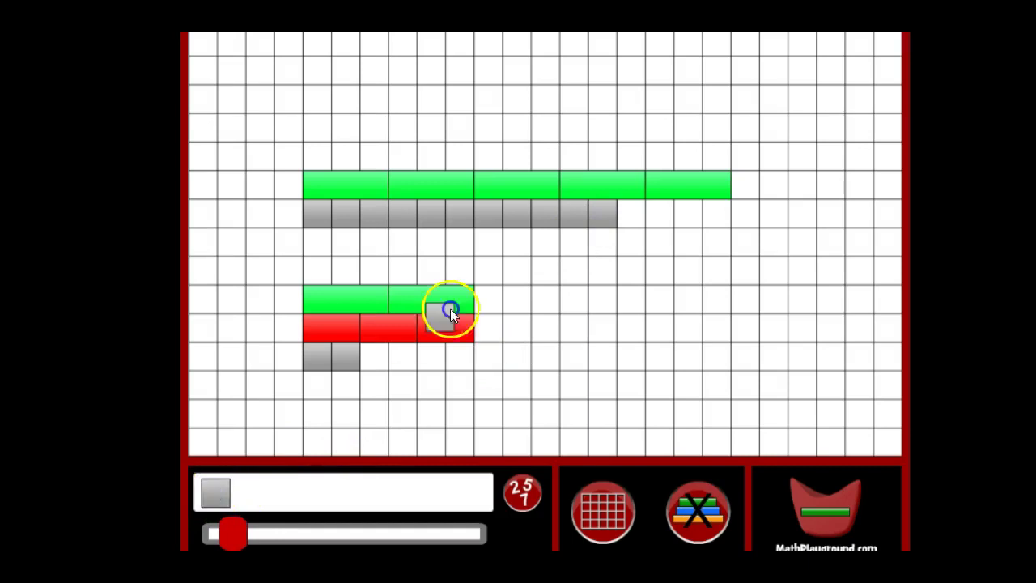
left_click(629, 211)
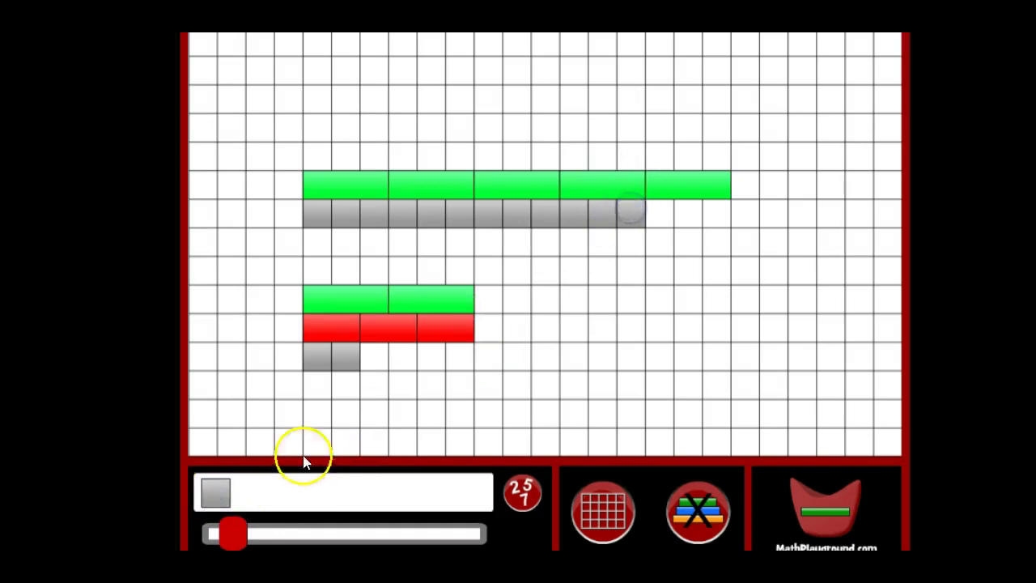
left_click(213, 496)
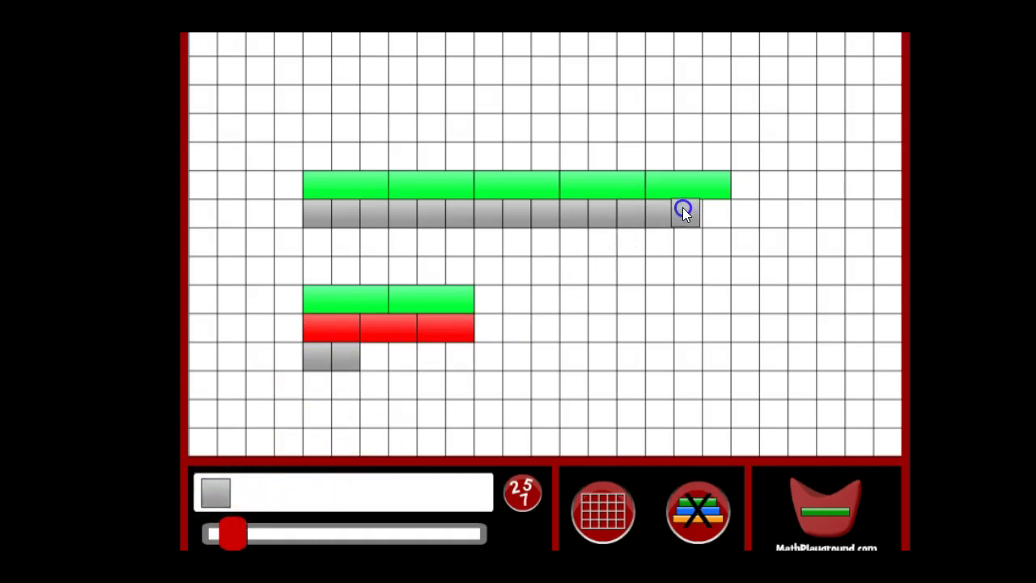
left_click(684, 209)
left_click(731, 216)
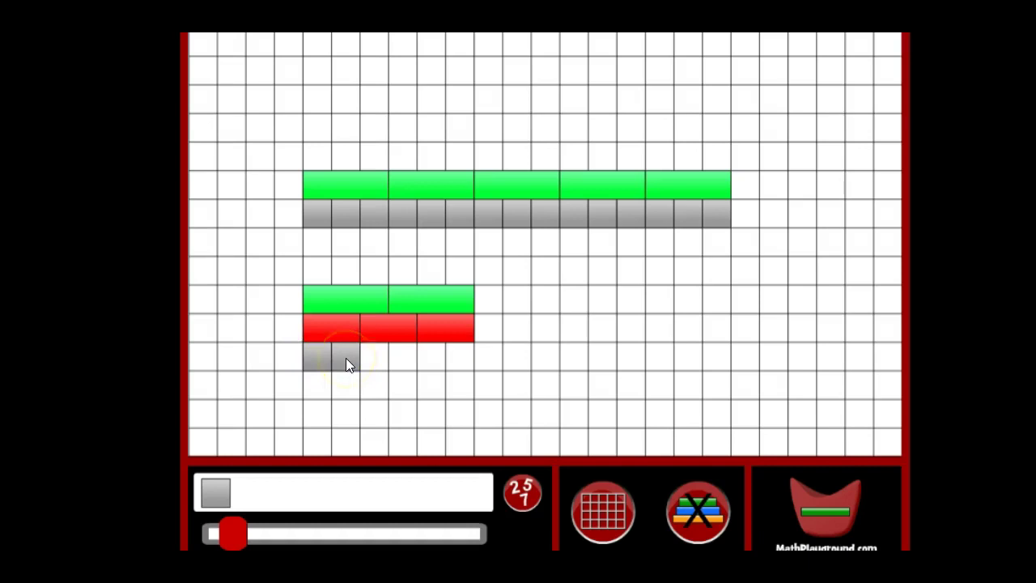
Lay two red 2 rods under the grey 15-unit row, then show the 1/3 · 2/5 slide.
left_click(241, 518)
left_click_drag(233, 532, 248, 532)
left_click_drag(231, 492, 331, 242)
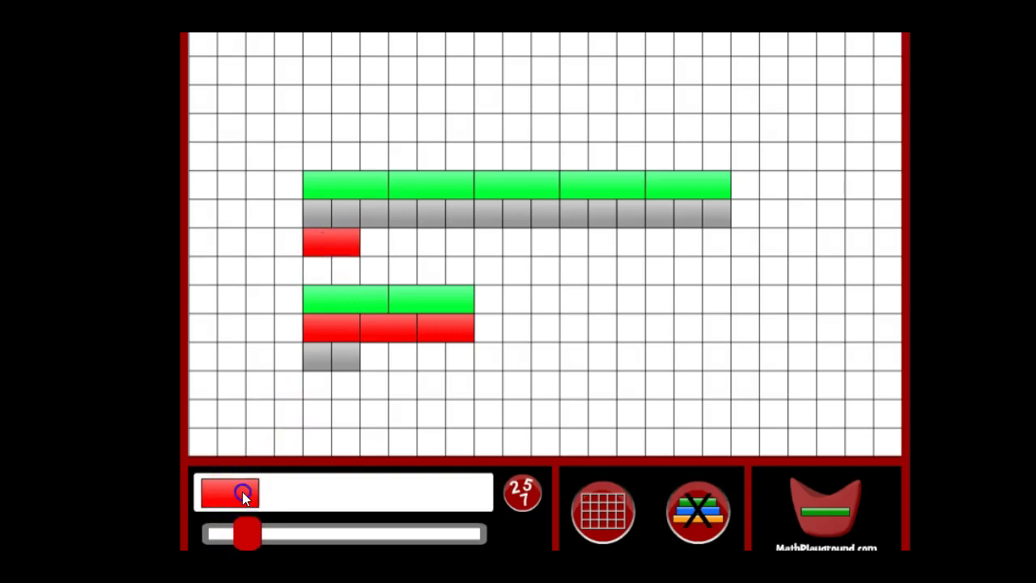
left_click_drag(245, 491, 411, 250)
left_click(496, 207)
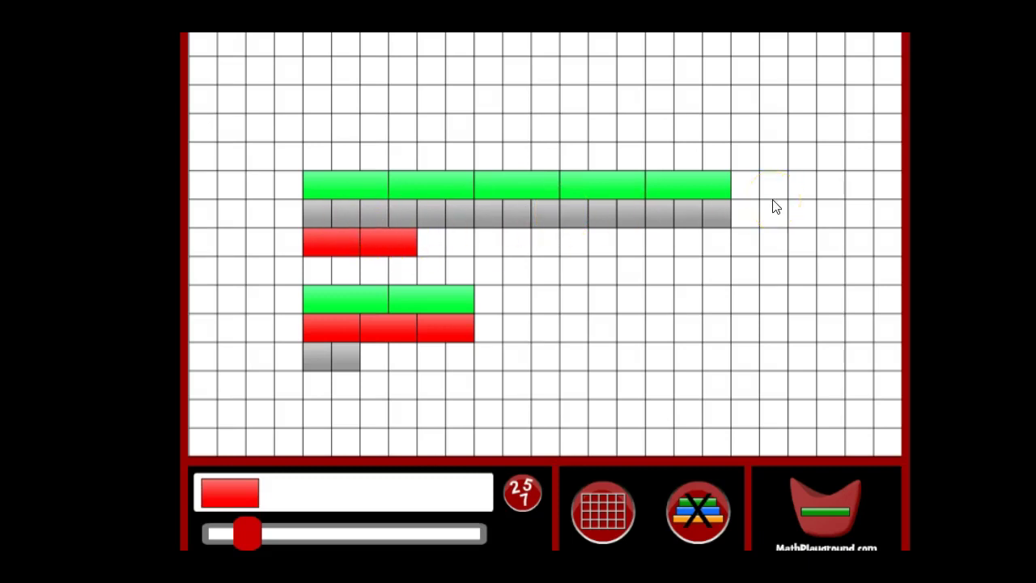
left_click(742, 208)
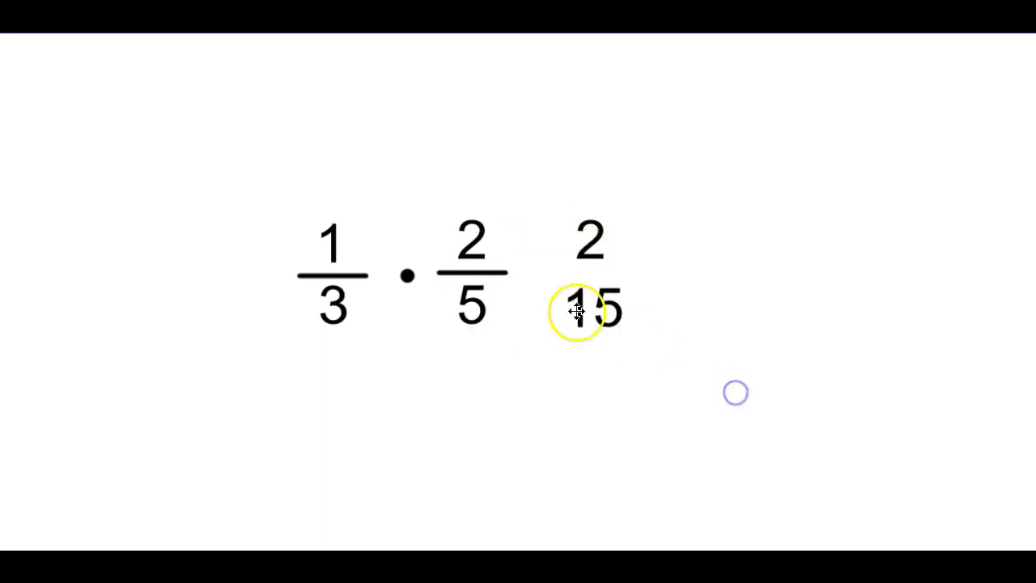
Write the product 2/15 on the slide using a copied fraction bar under the 2.
left_click_drag(505, 273, 643, 276)
left_click(719, 361)
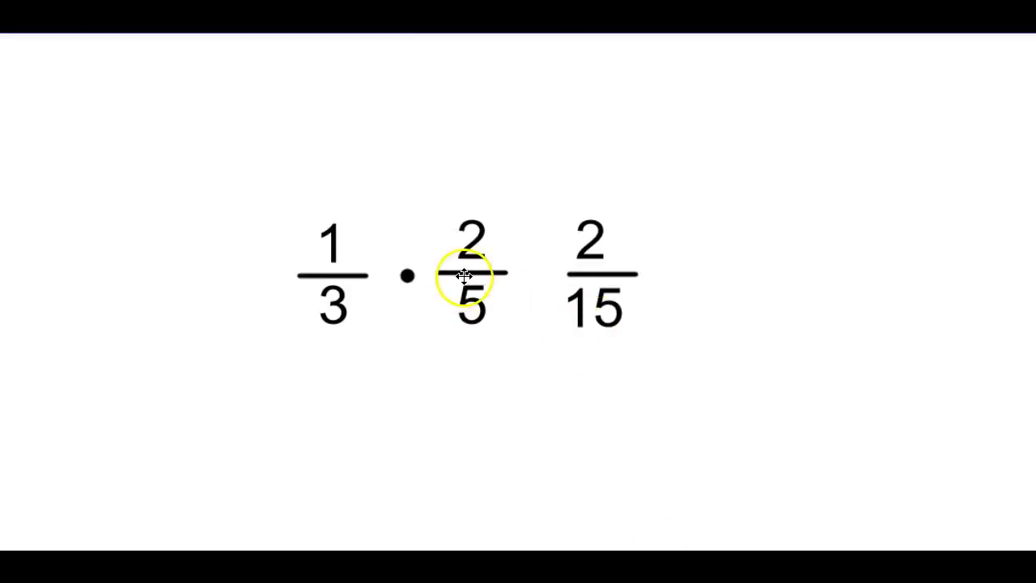
left_click_drag(478, 280, 397, 224)
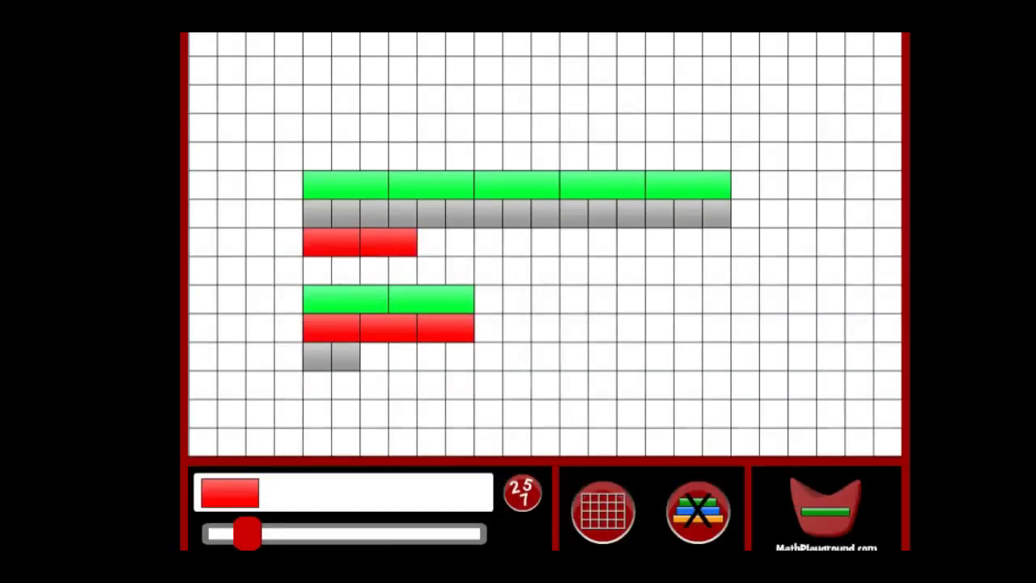
Clear the grid and lay three yellow 5 rods end to end, spanning 15.
left_click(717, 495)
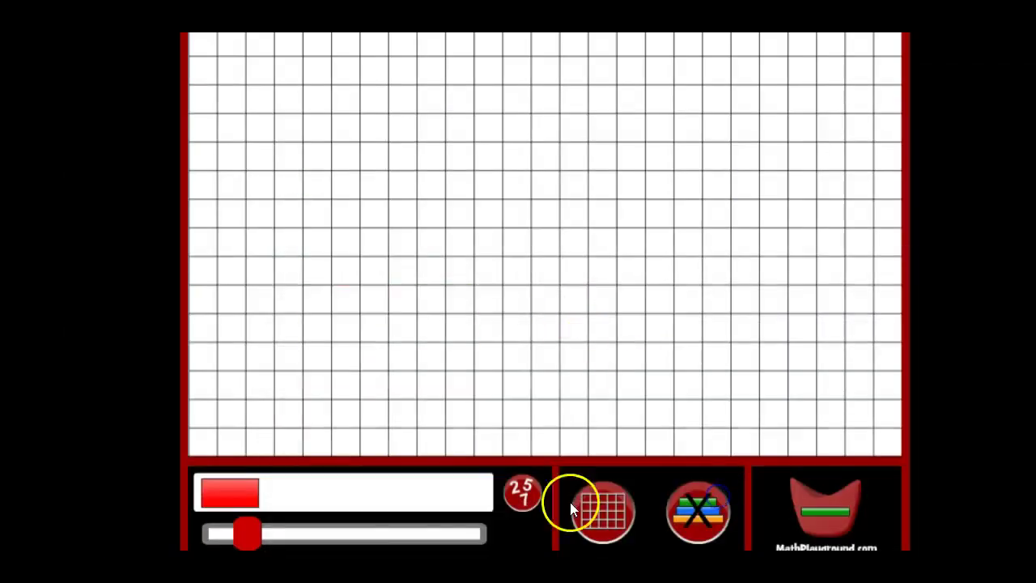
left_click_drag(249, 540, 326, 542)
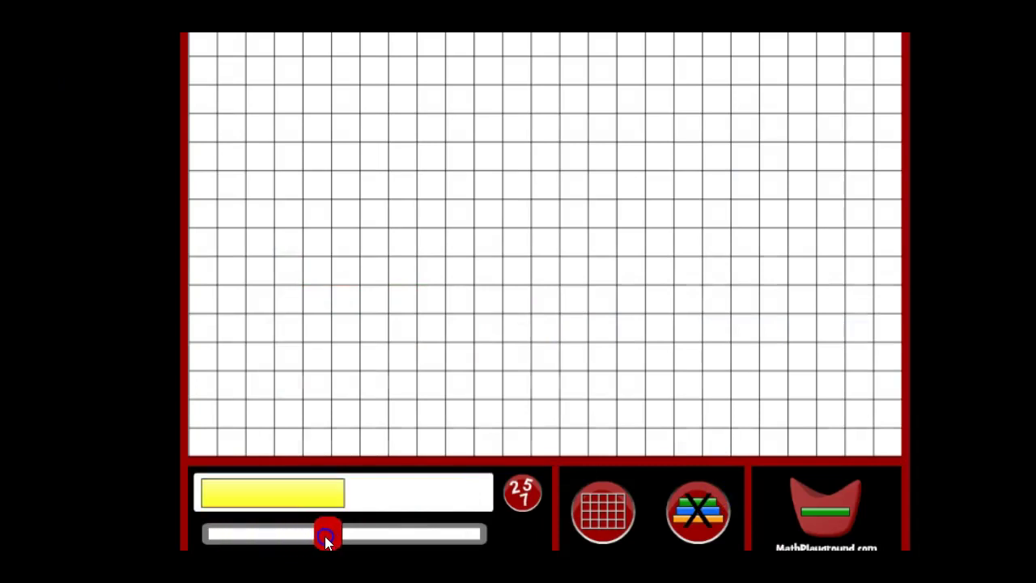
left_click_drag(307, 488, 485, 282)
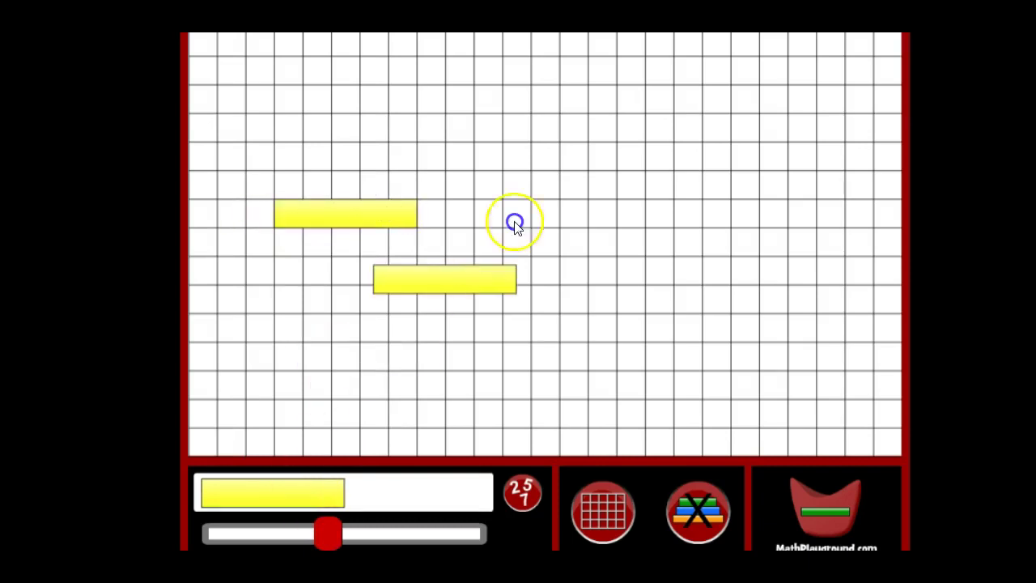
left_click_drag(516, 225, 519, 211)
left_click_drag(317, 497, 677, 213)
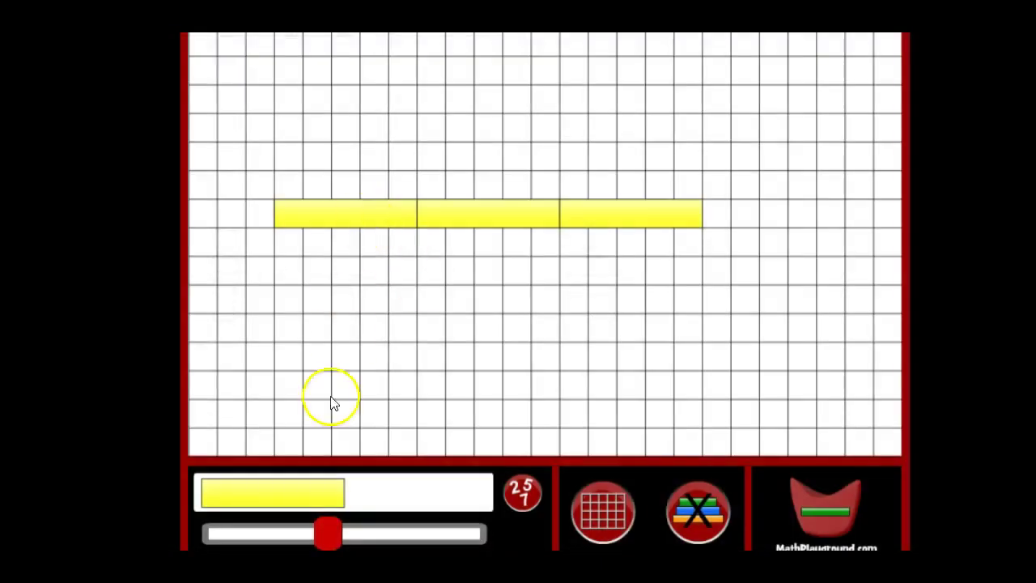
Place another yellow 5 rod lower on the grid and line five grey units beneath it.
left_click_drag(303, 497, 440, 333)
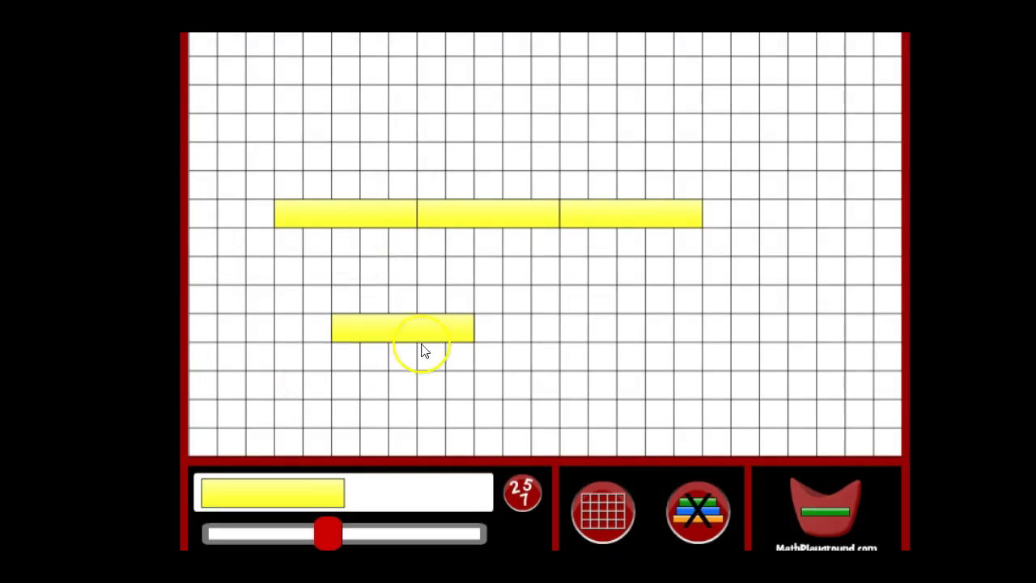
left_click_drag(328, 532, 231, 532)
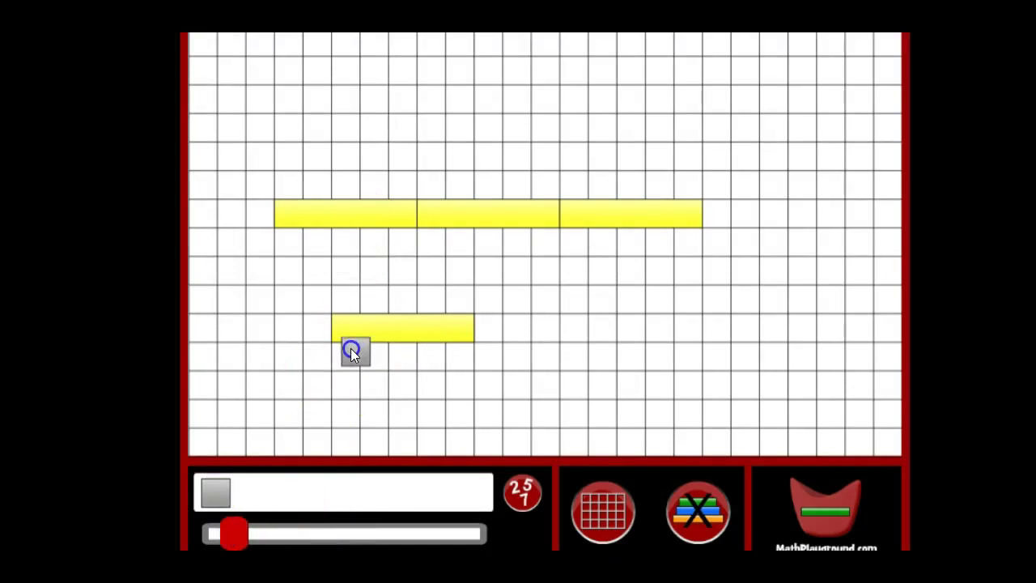
left_click_drag(351, 348, 374, 357)
left_click_drag(212, 494, 427, 371)
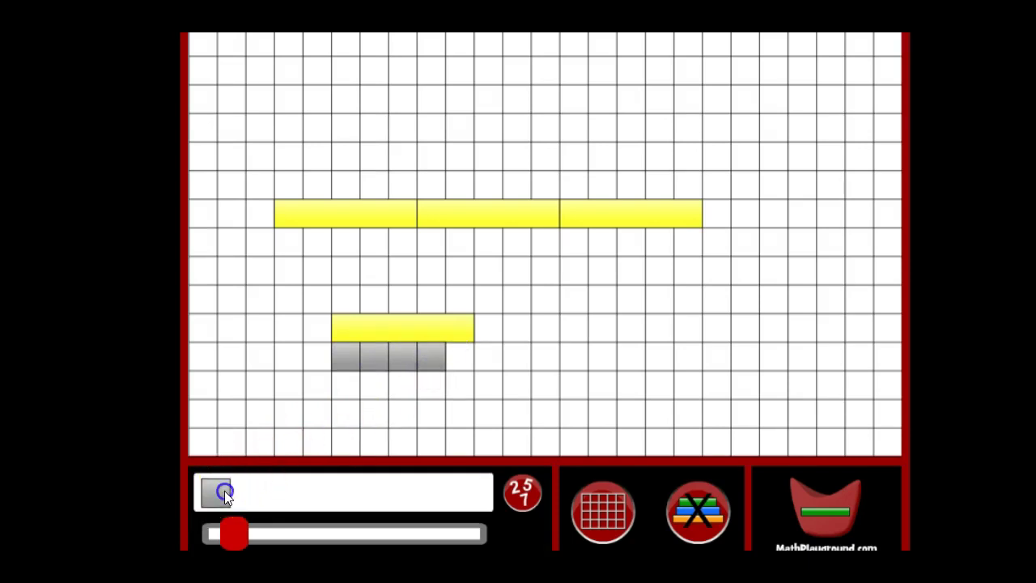
left_click_drag(224, 491, 425, 398)
left_click_drag(469, 358, 469, 358)
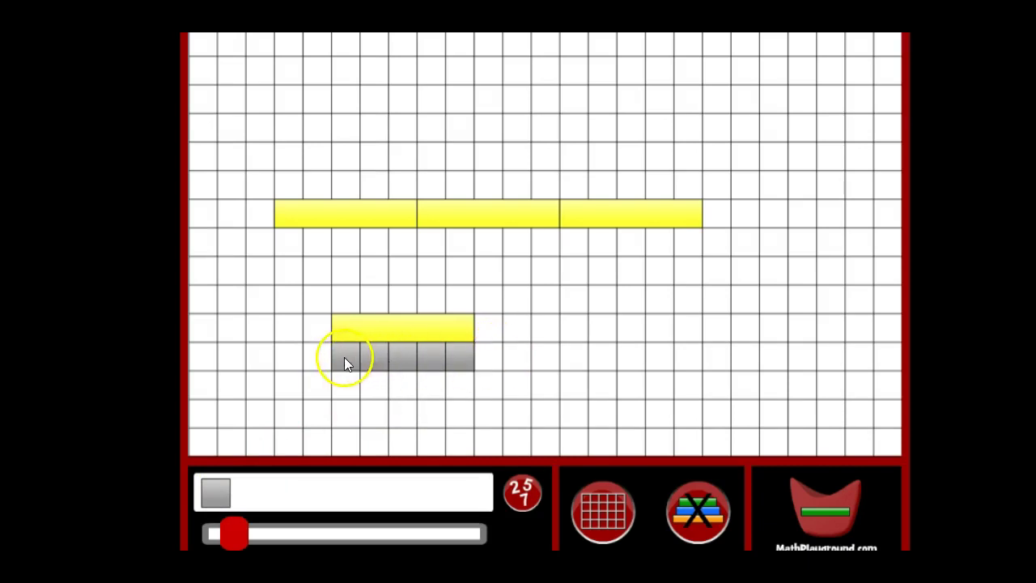
left_click_drag(344, 357, 345, 386)
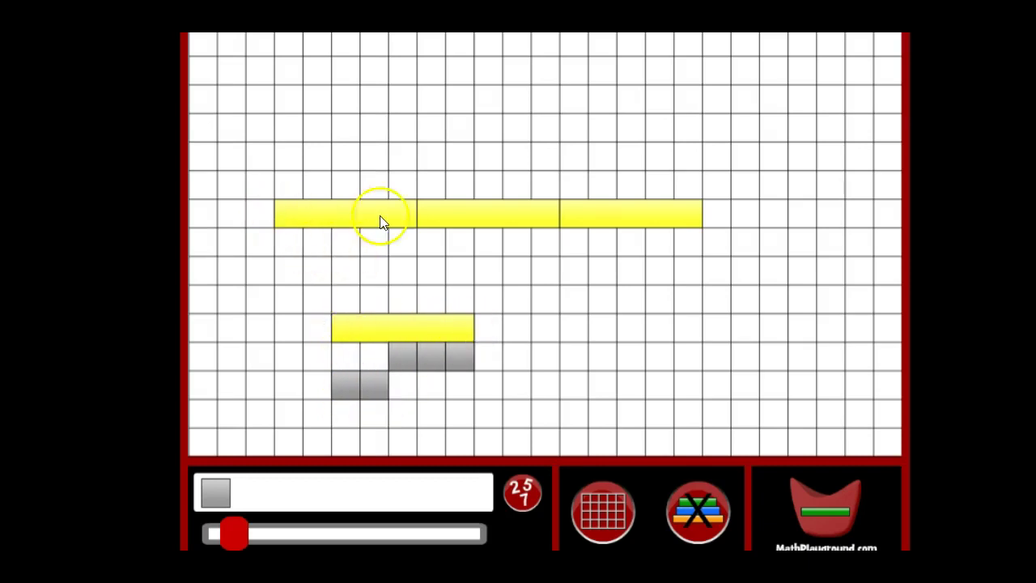
Leave three grey units under the yellow rod and two one row lower.
left_click(740, 363)
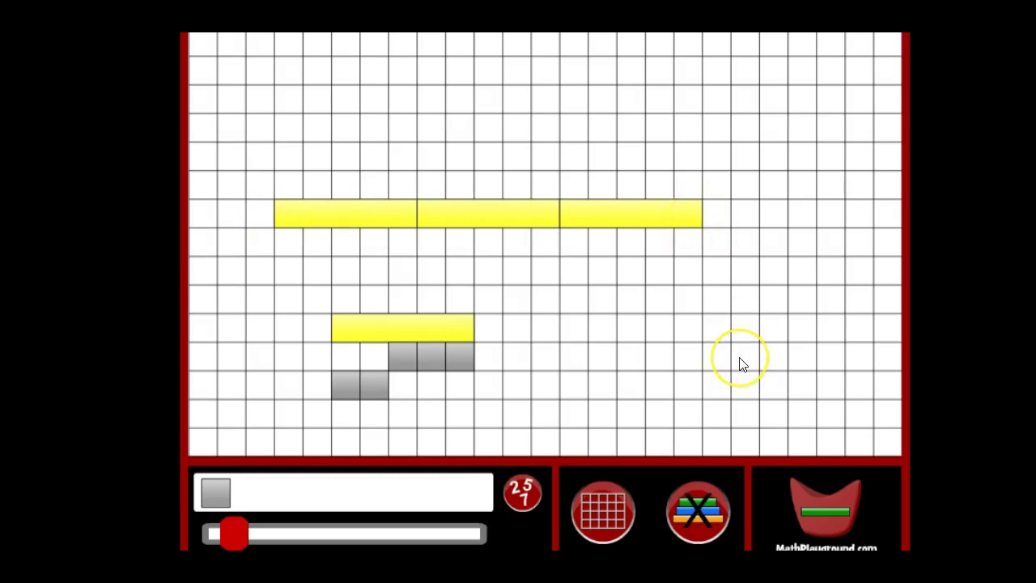